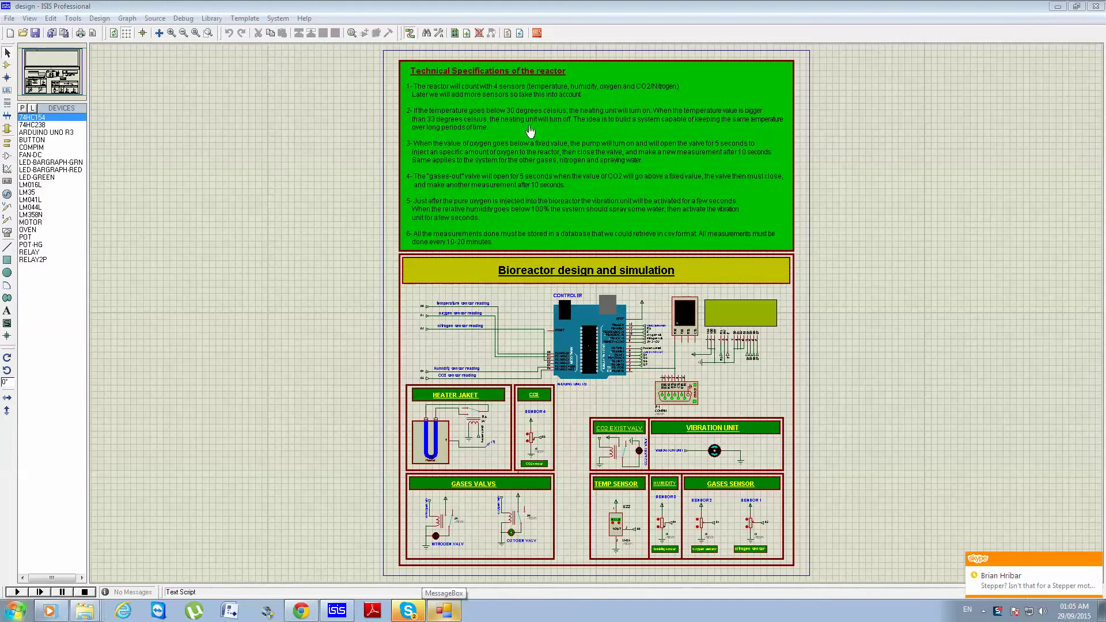
- Read the six technical specifications of the reactor in the green text block above the schematic
click(171, 32)
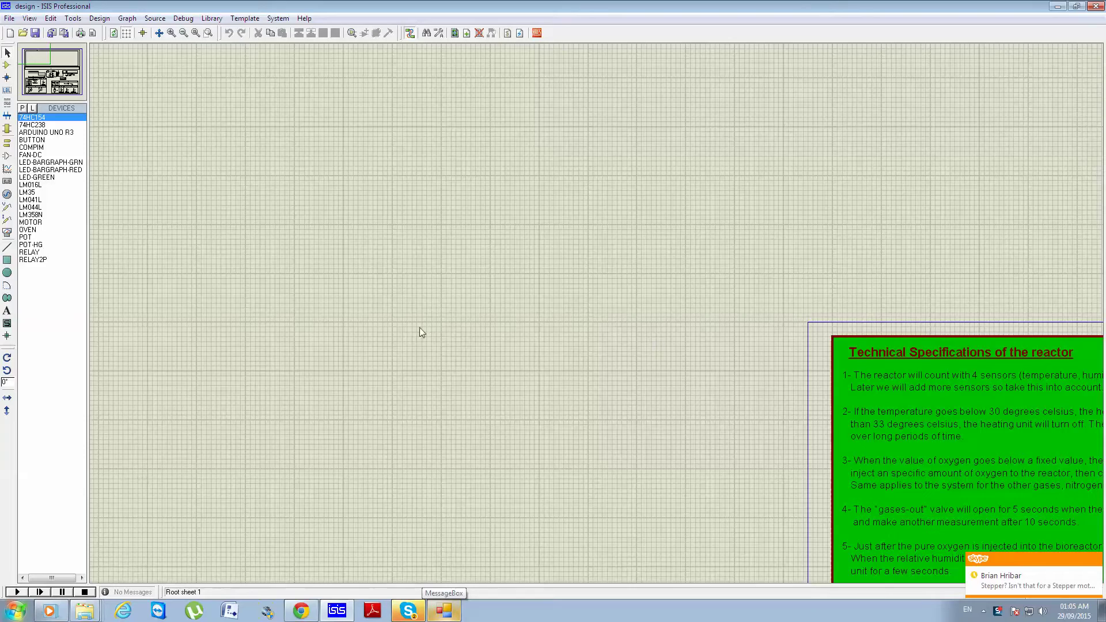
drag(31, 65, 56, 62)
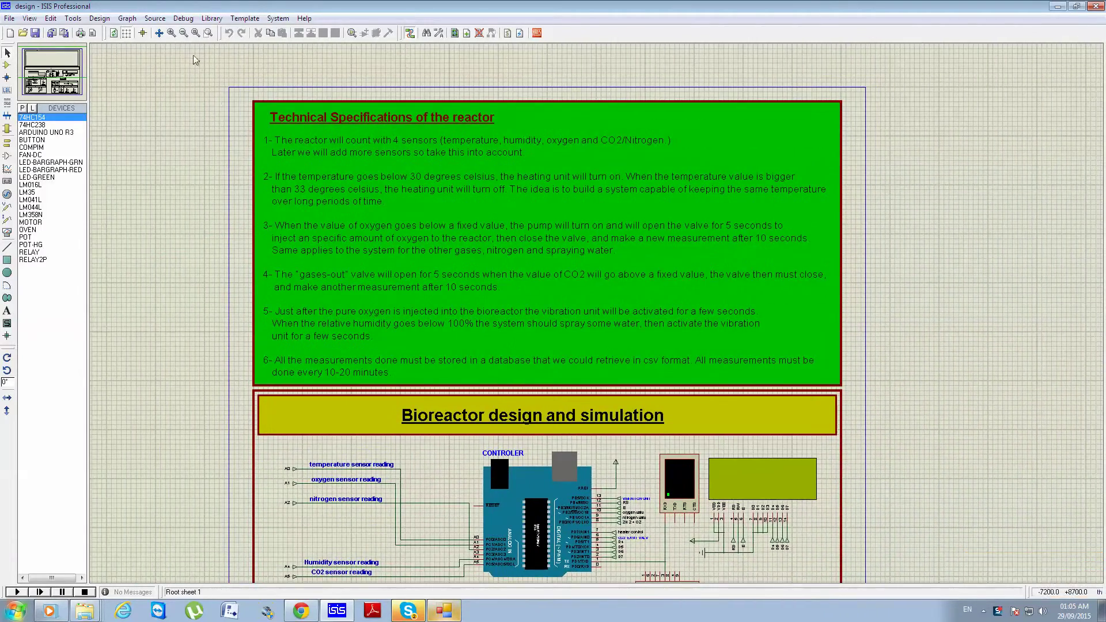
click(171, 33)
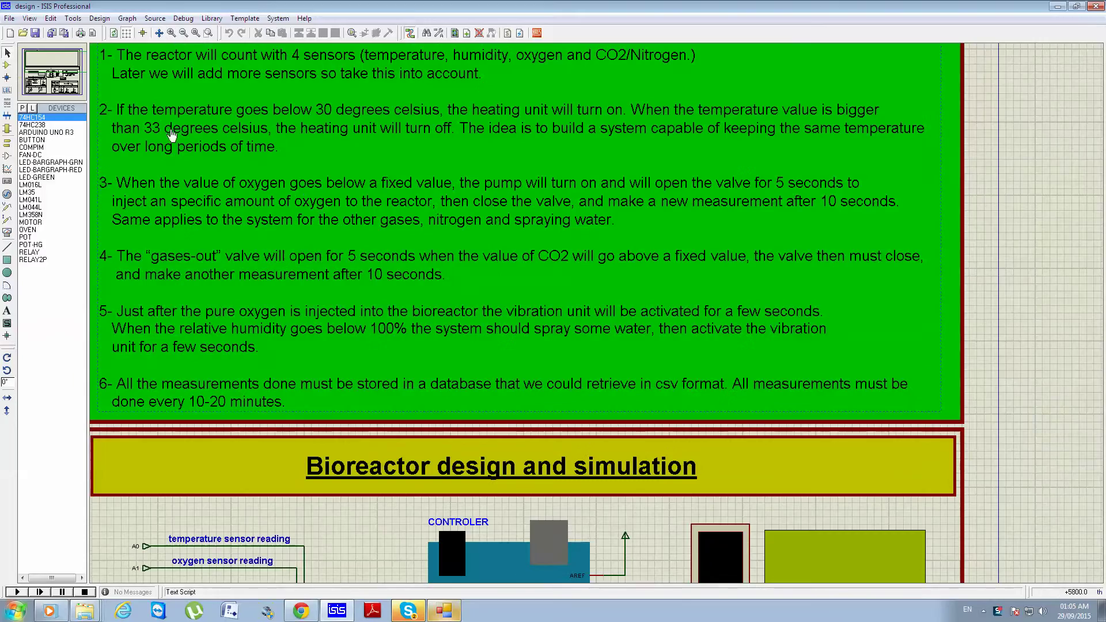
drag(60, 74, 53, 59)
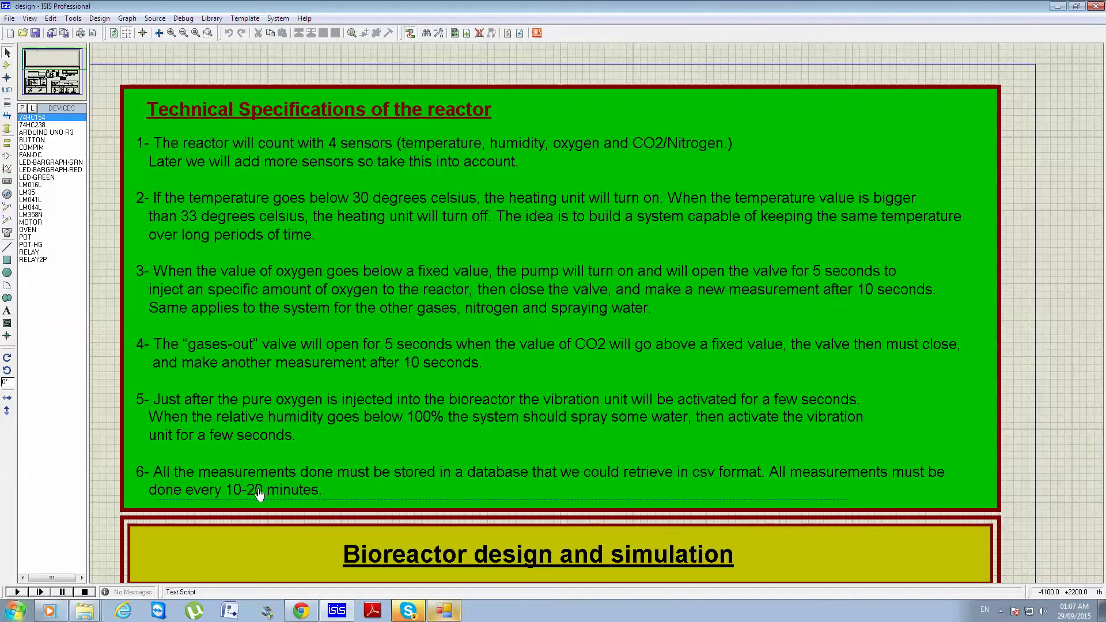
- Examine the Arduino Uno R3 controller and its sensor input and digital output connections in the bioreactor schematic
scroll(499, 325, down, 1)
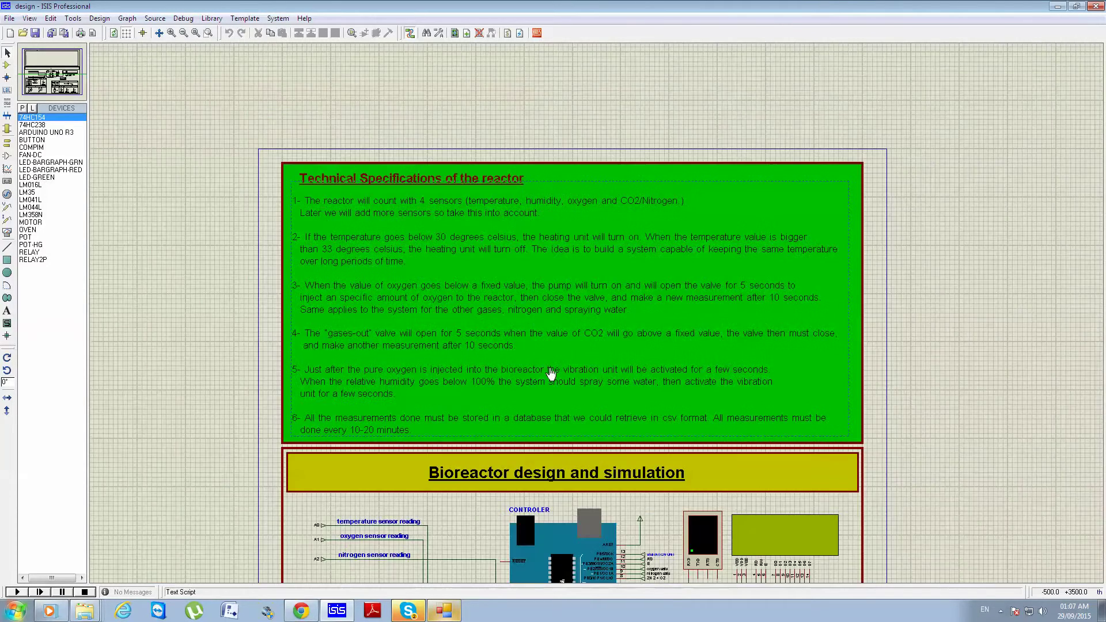
scroll(551, 374, down, 2)
scroll(581, 389, up, 2)
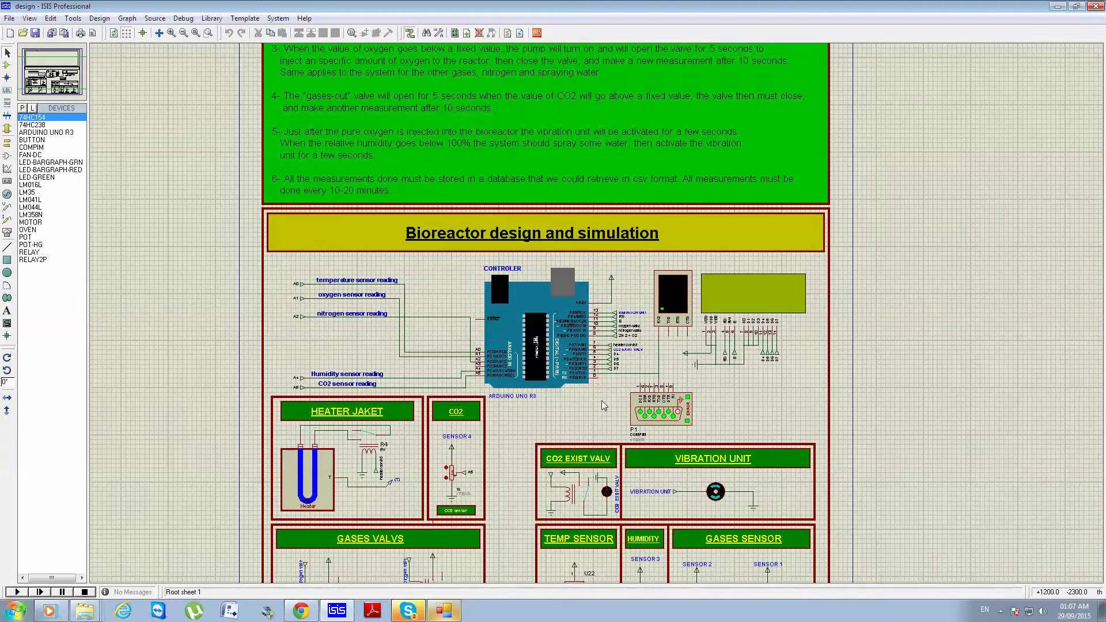
scroll(596, 314, up, 1)
scroll(547, 301, down, 1)
scroll(602, 307, up, 1)
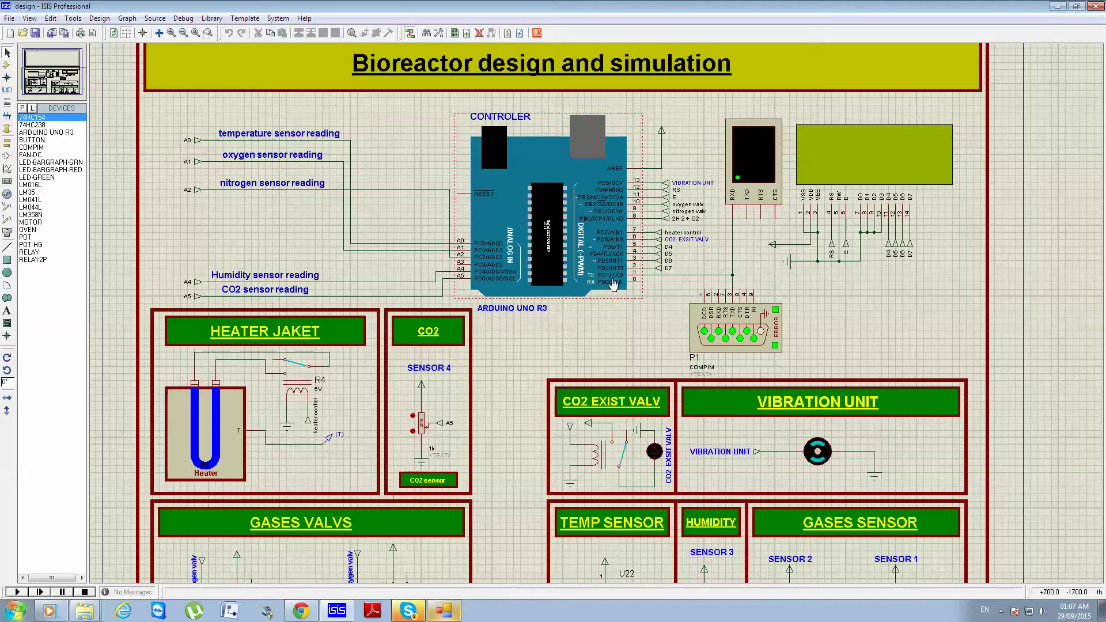
scroll(591, 274, down, 1)
scroll(595, 321, up, 1)
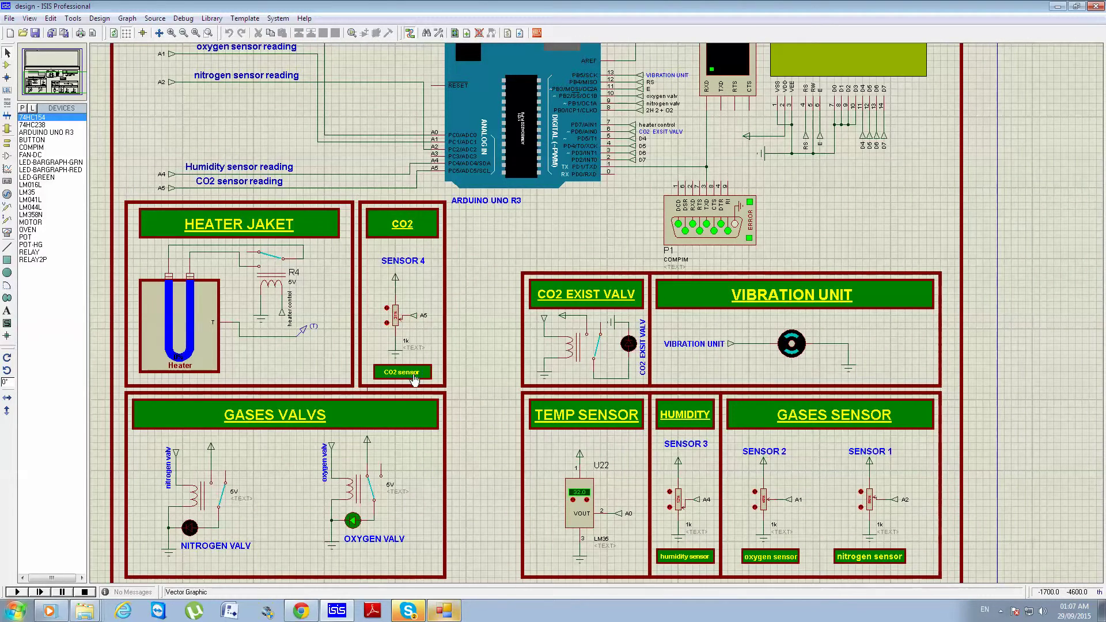
- Examine the CO2, humidity, oxygen, nitrogen and LM35 temperature sensor circuits in the schematic
scroll(414, 380, up, 1)
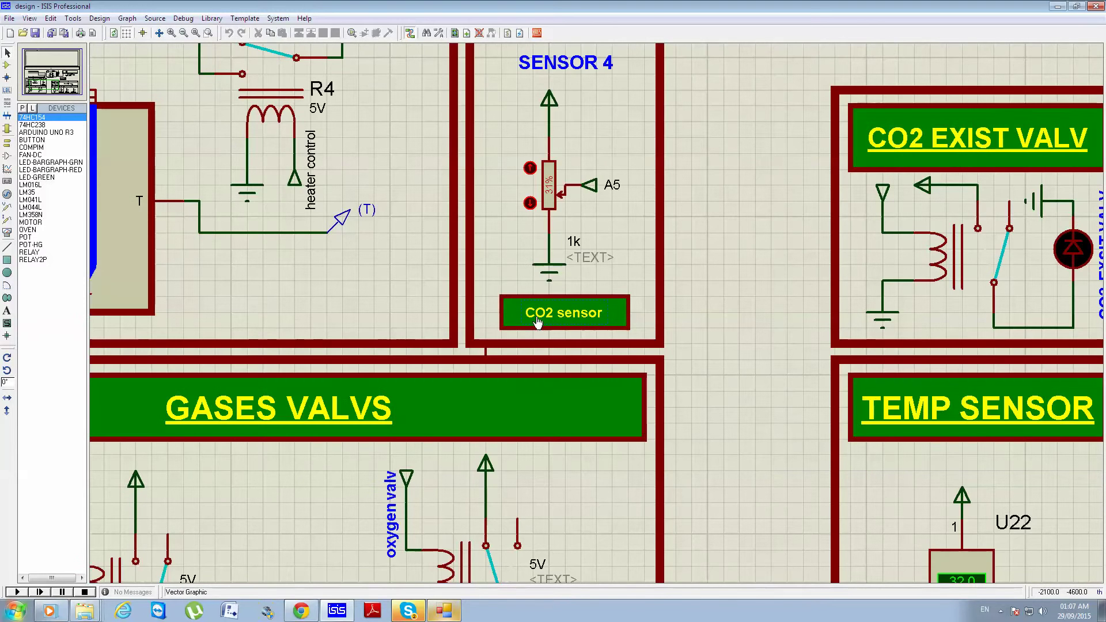
scroll(553, 320, down, 2)
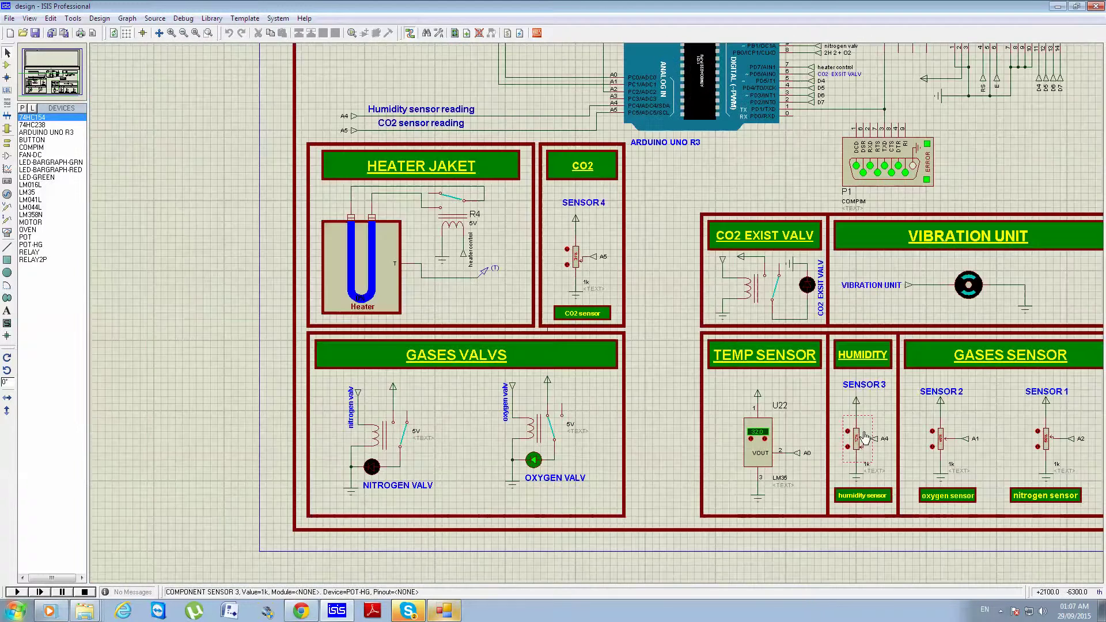
scroll(864, 438, up, 1)
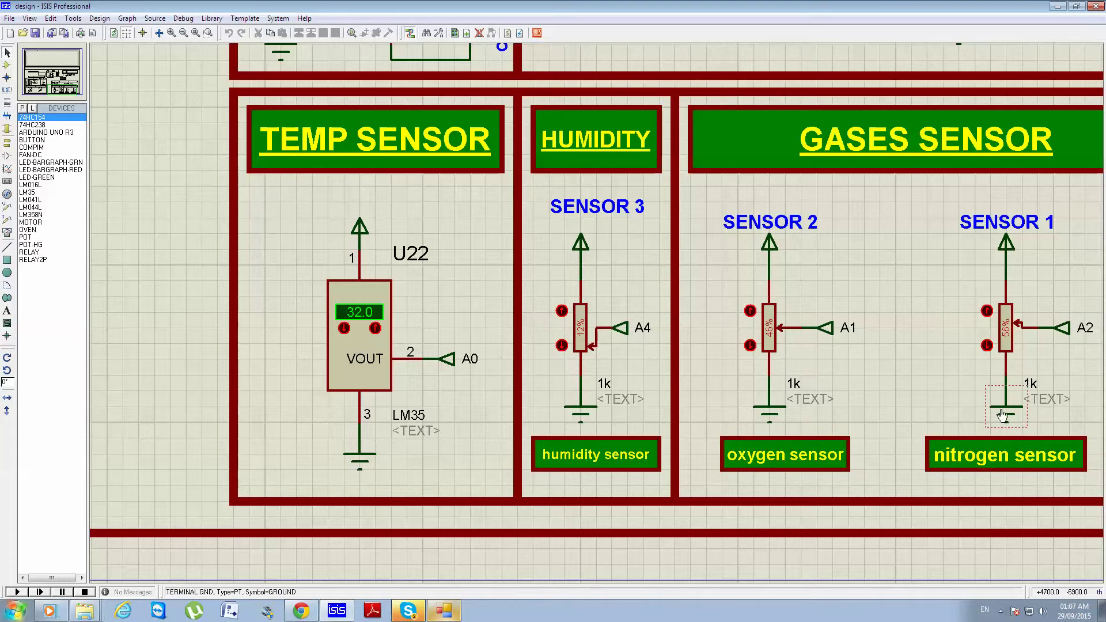
scroll(489, 313, down, 1)
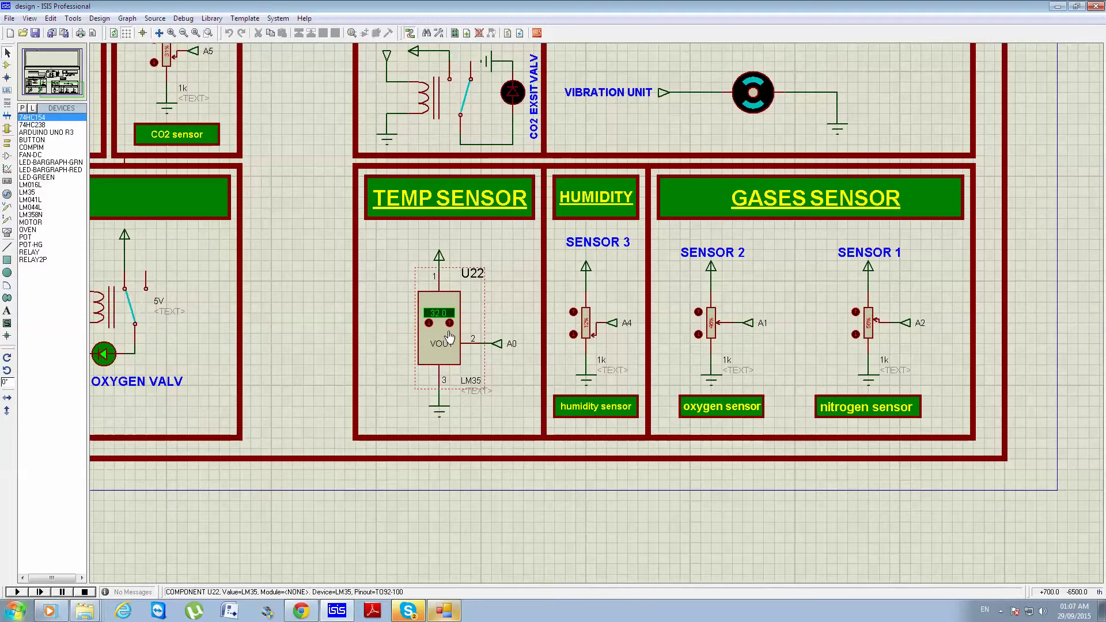
scroll(450, 337, up, 1)
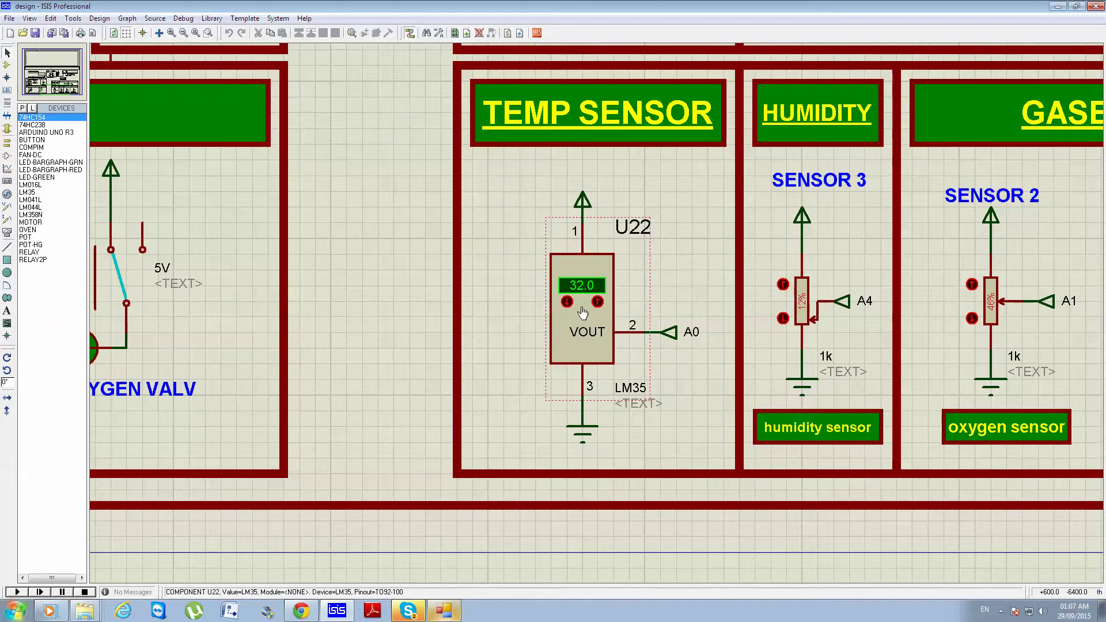
scroll(582, 311, down, 3)
scroll(519, 281, up, 3)
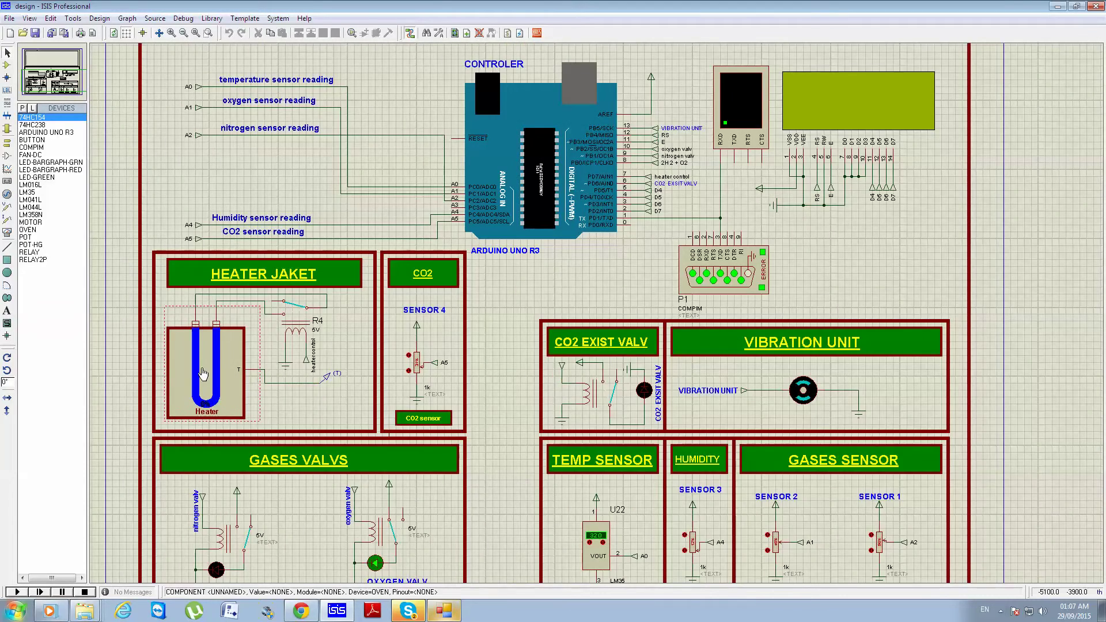
- Examine the heater jacket circuit with its oven component and relay R4
scroll(203, 373, down, 2)
scroll(338, 358, up, 4)
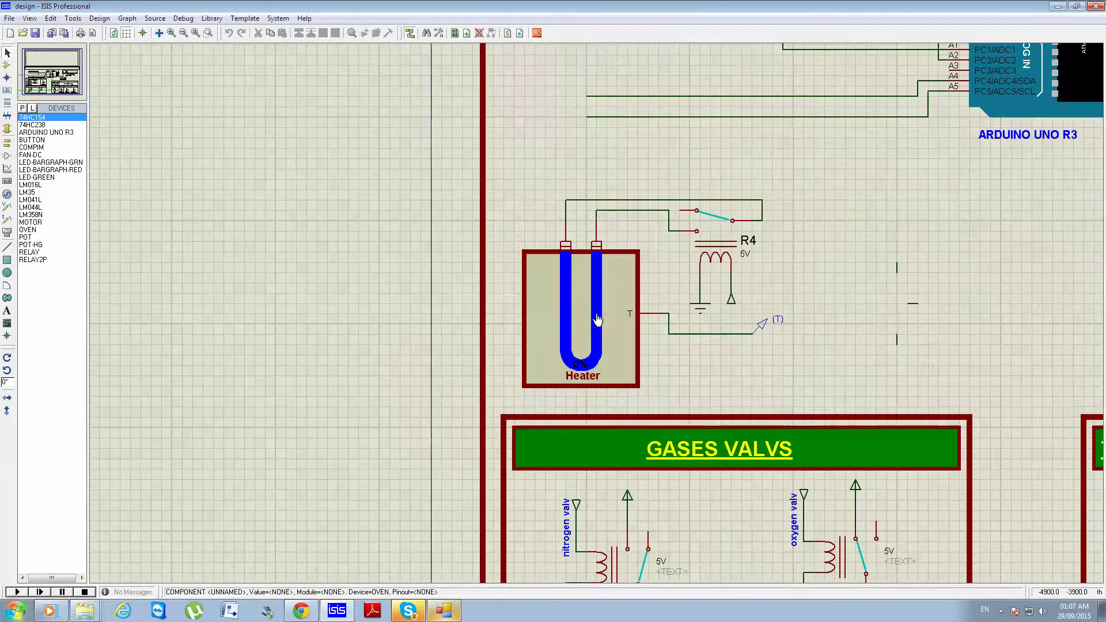
scroll(611, 325, up, 2)
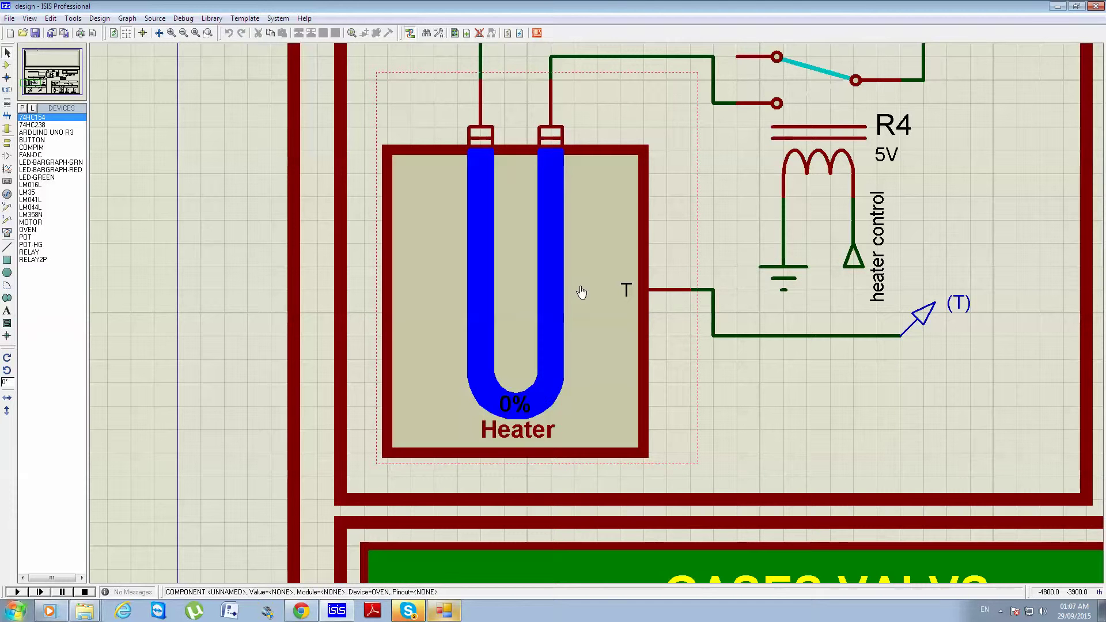
scroll(587, 300, down, 1)
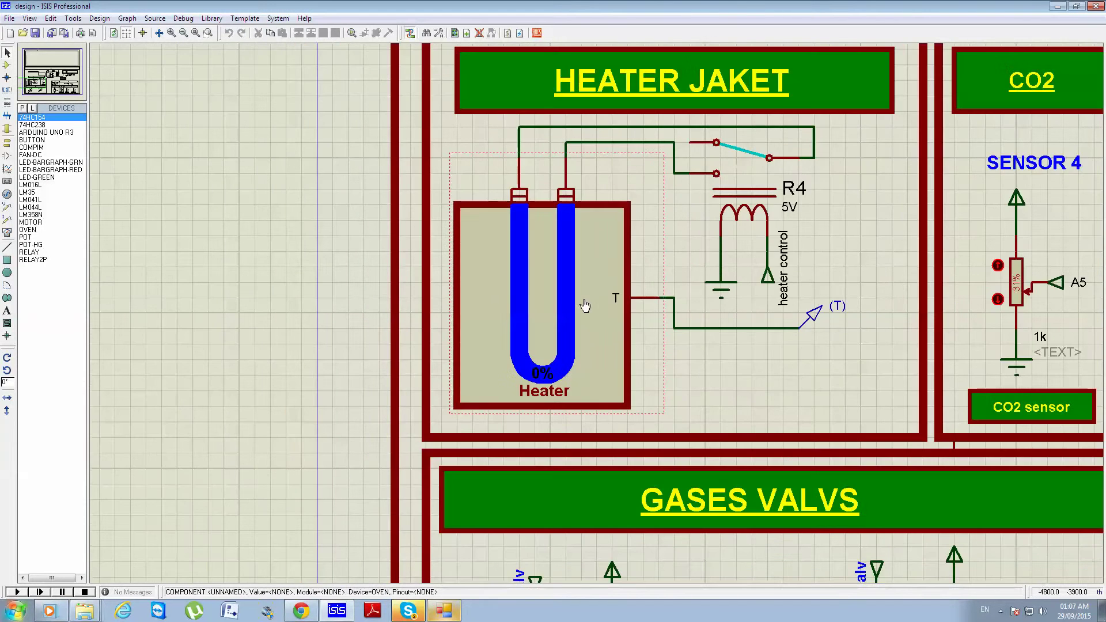
scroll(599, 310, down, 2)
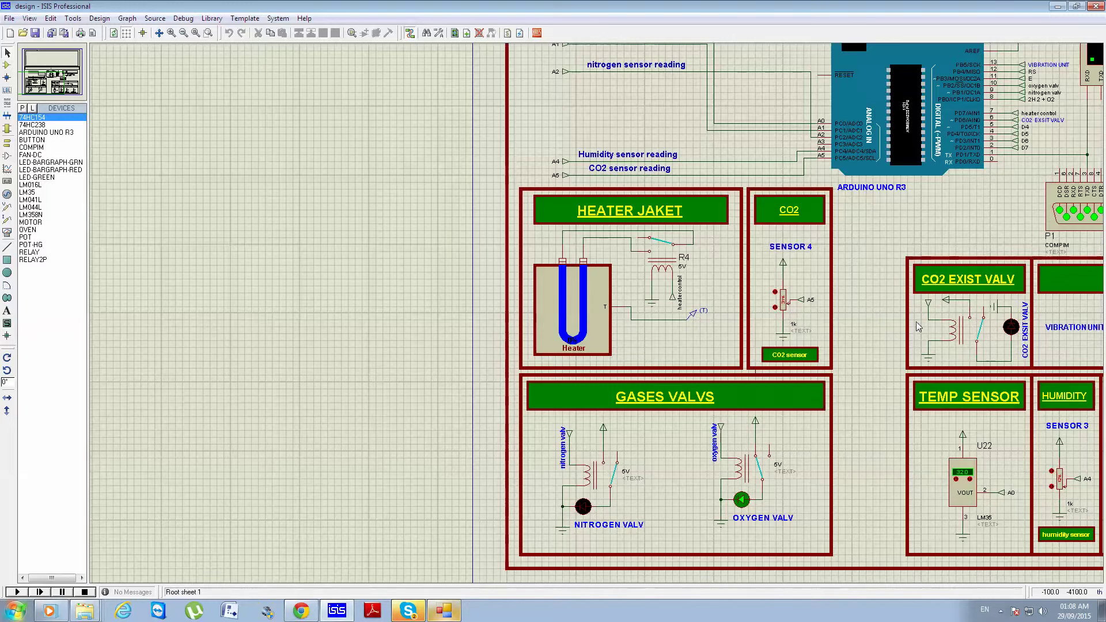
scroll(596, 320, down, 1)
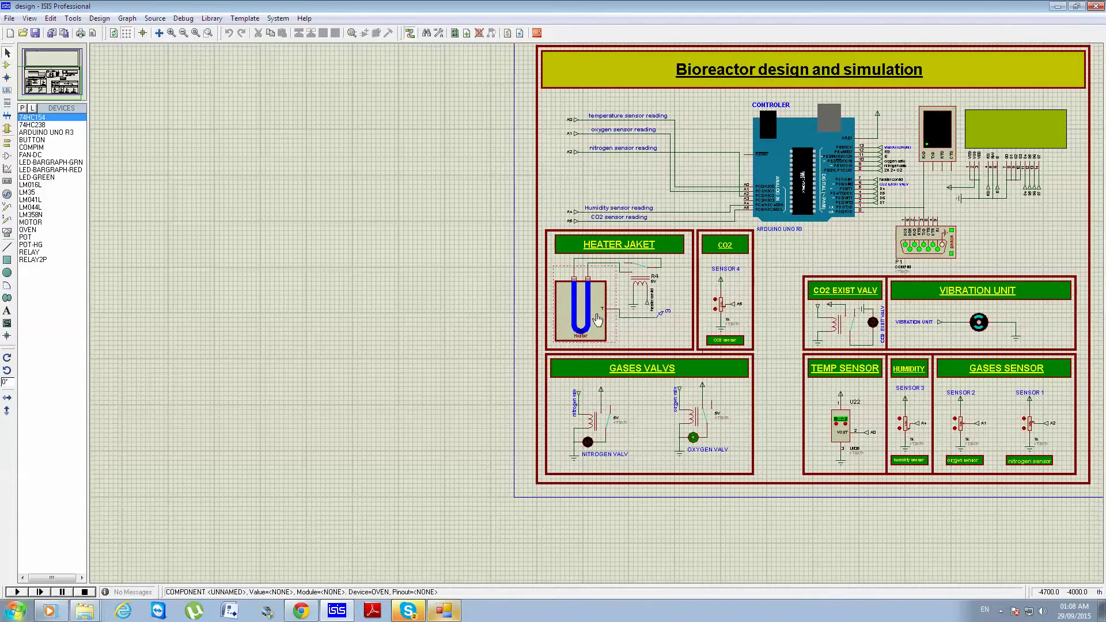
scroll(597, 320, up, 2)
scroll(592, 334, down, 1)
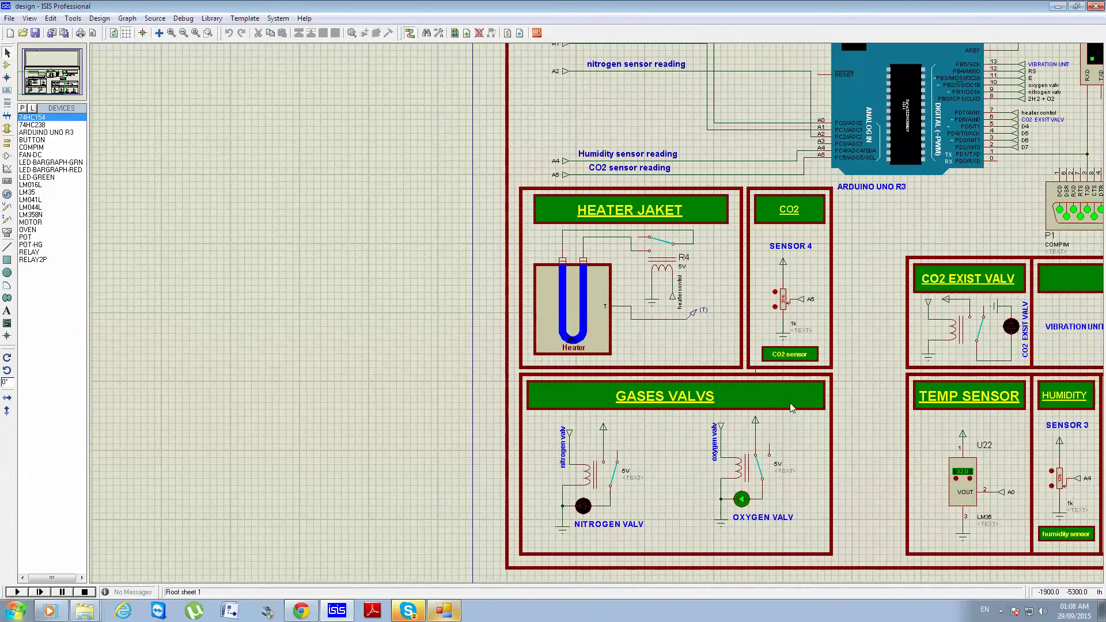
- Review the gas valve circuits and the heater control relay wiring in the schematic
scroll(597, 316, down, 1)
scroll(597, 316, up, 2)
scroll(565, 341, down, 1)
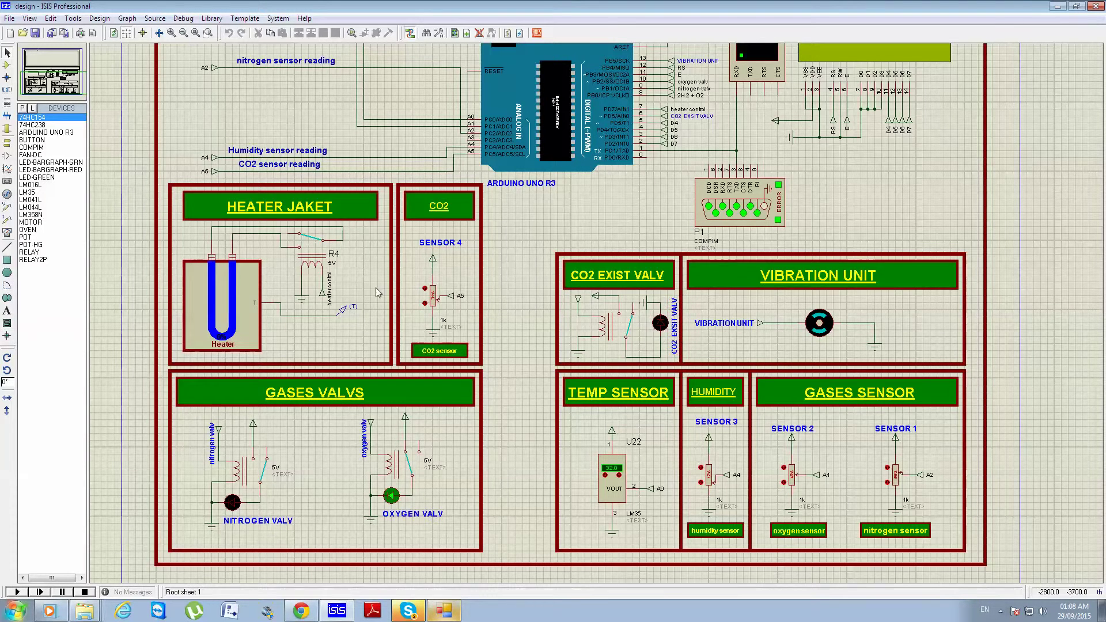
scroll(306, 248, up, 1)
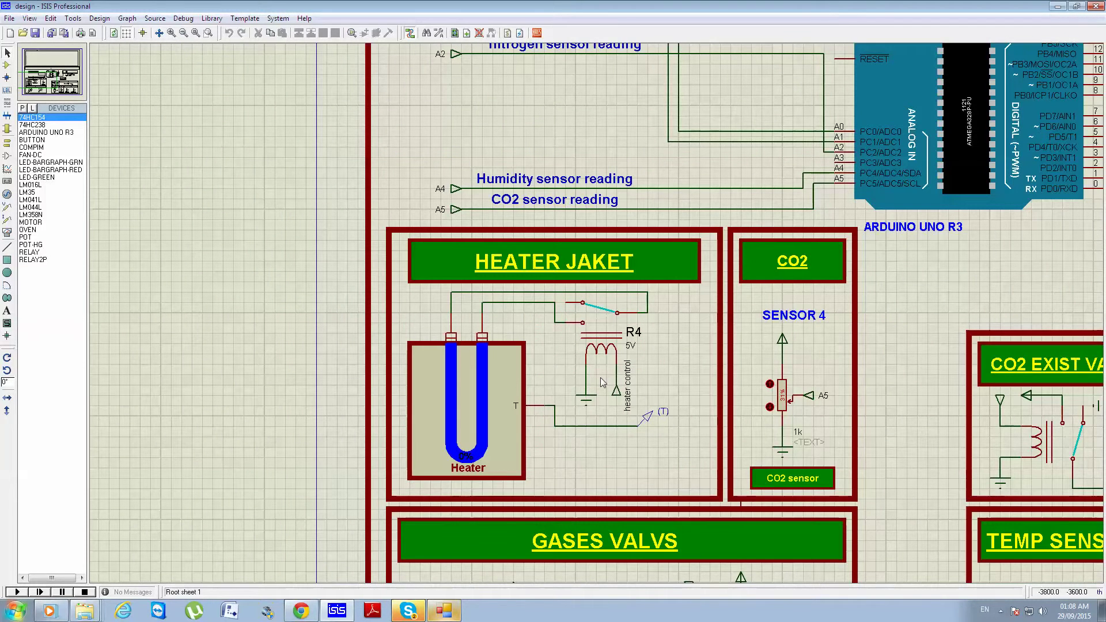
scroll(595, 357, down, 2)
scroll(599, 312, up, 1)
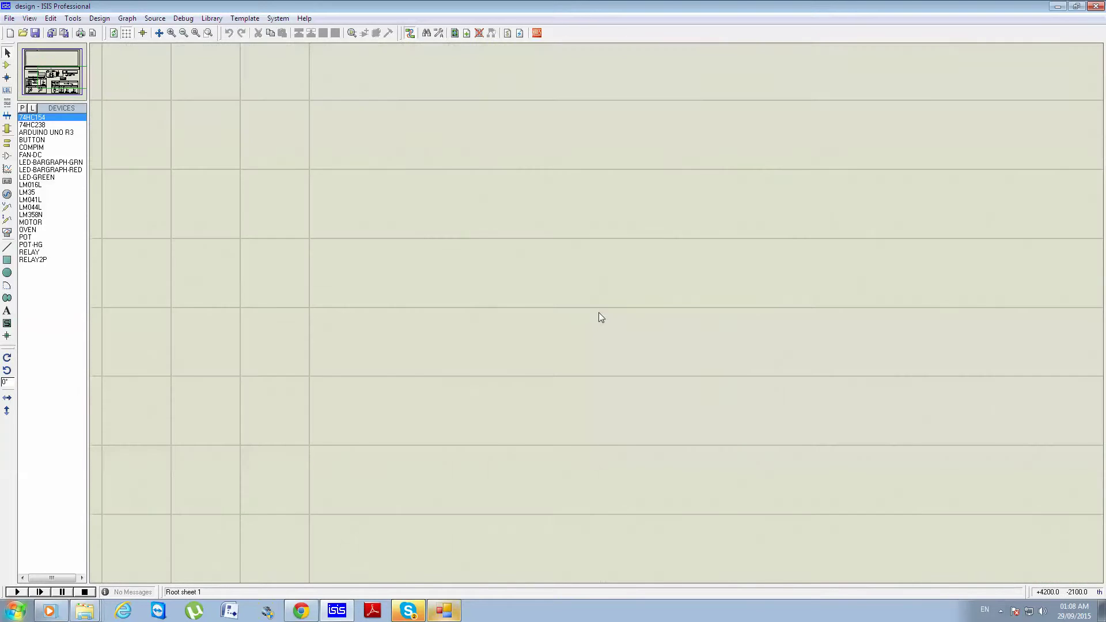
- Examine the virtual terminal, LCD and COMPIM serial port wiring, plus the vibration unit and CO2 exit valve circuits
scroll(557, 292, up, 1)
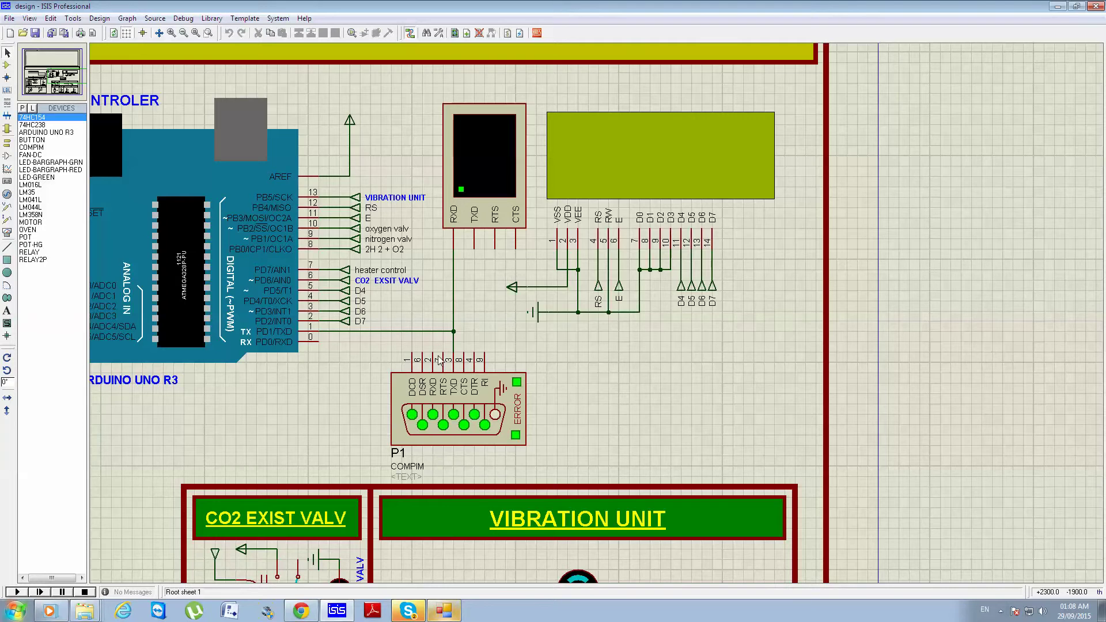
scroll(441, 361, down, 1)
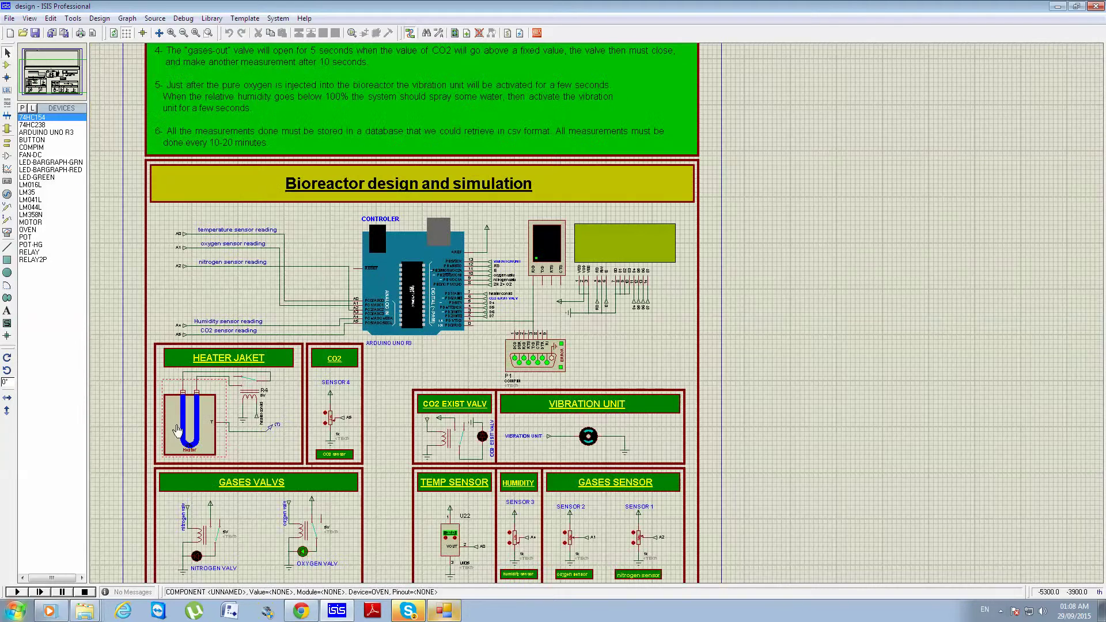
scroll(601, 317, up, 1)
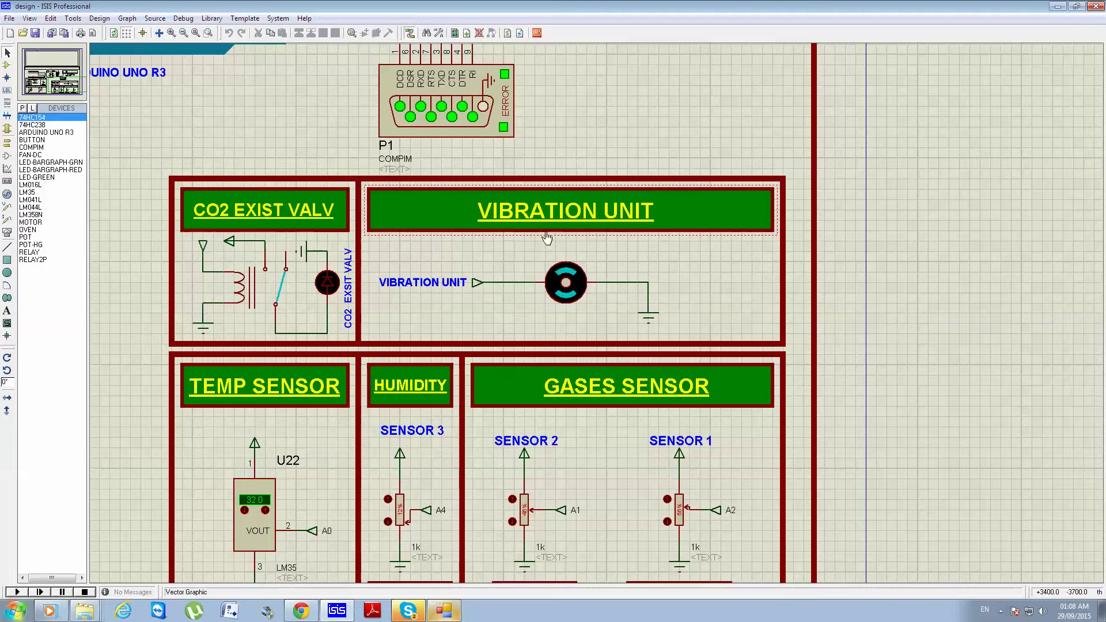
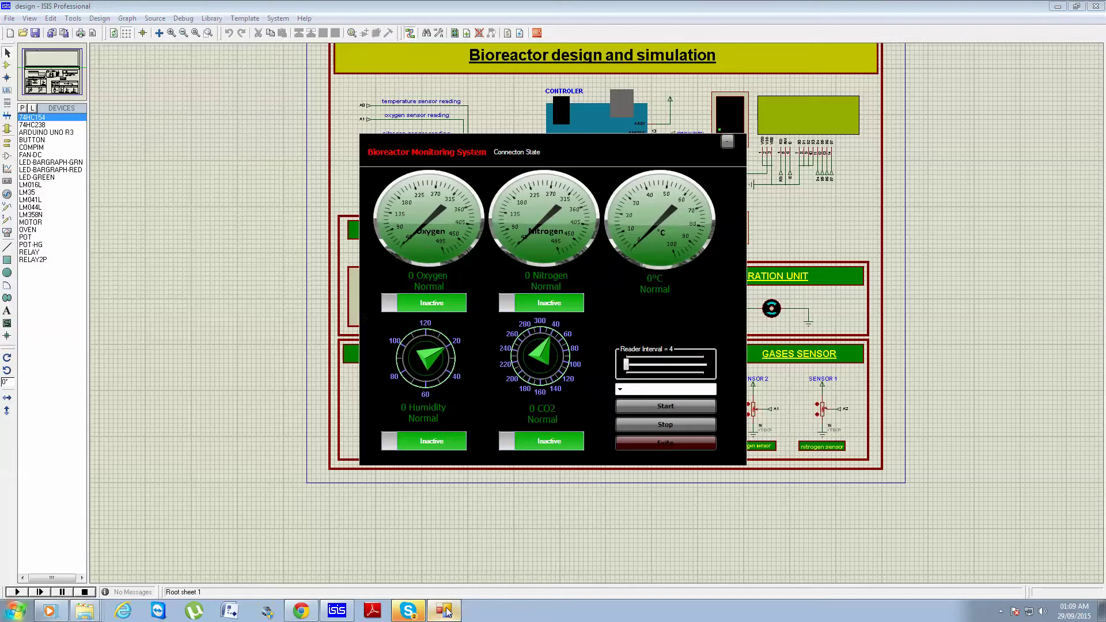
- Switch to the Bioreactor Monitoring System and examine its gauges, status indicators and reader controls, repositioning its window over the schematic
mouse_move(620, 164)
mouse_down()
mouse_move(541, 171)
mouse_move(610, 173)
mouse_up()
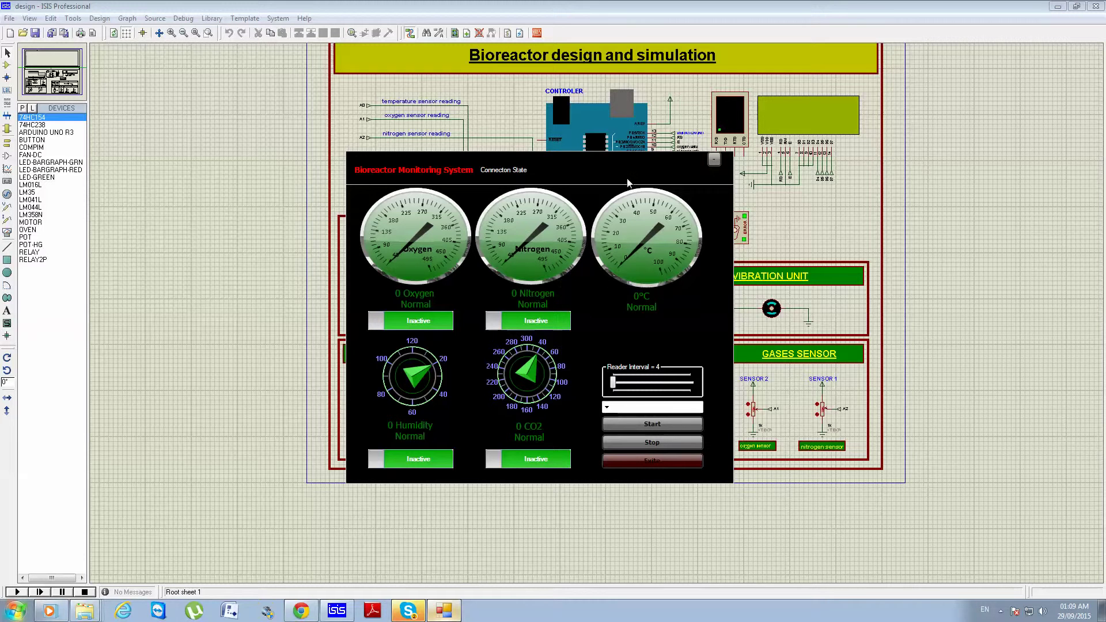
drag(626, 177, 625, 217)
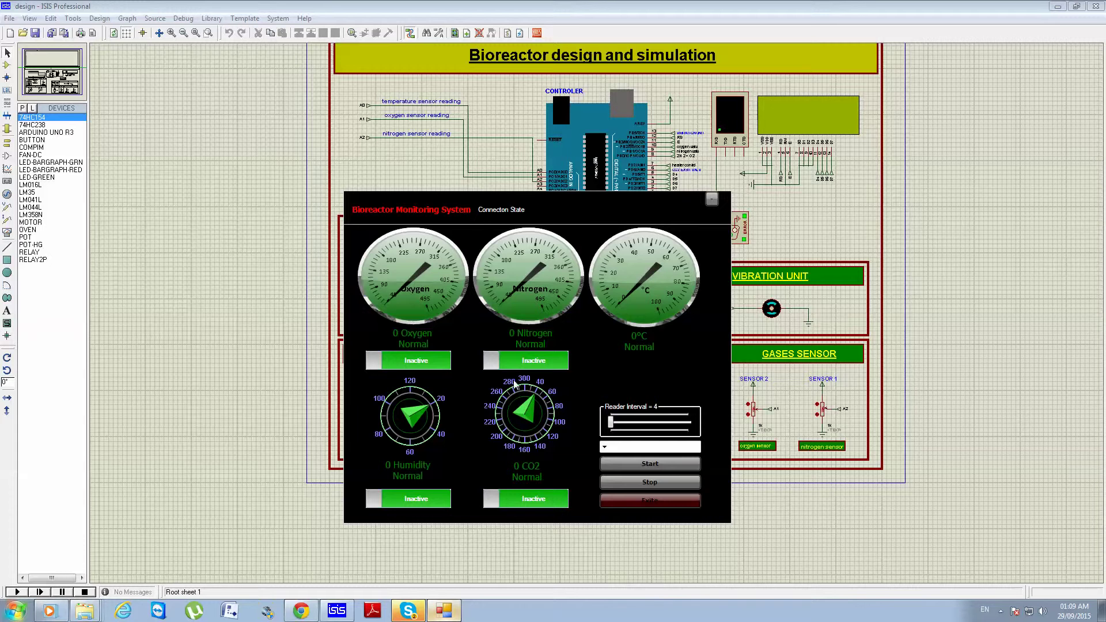
drag(576, 219, 591, 186)
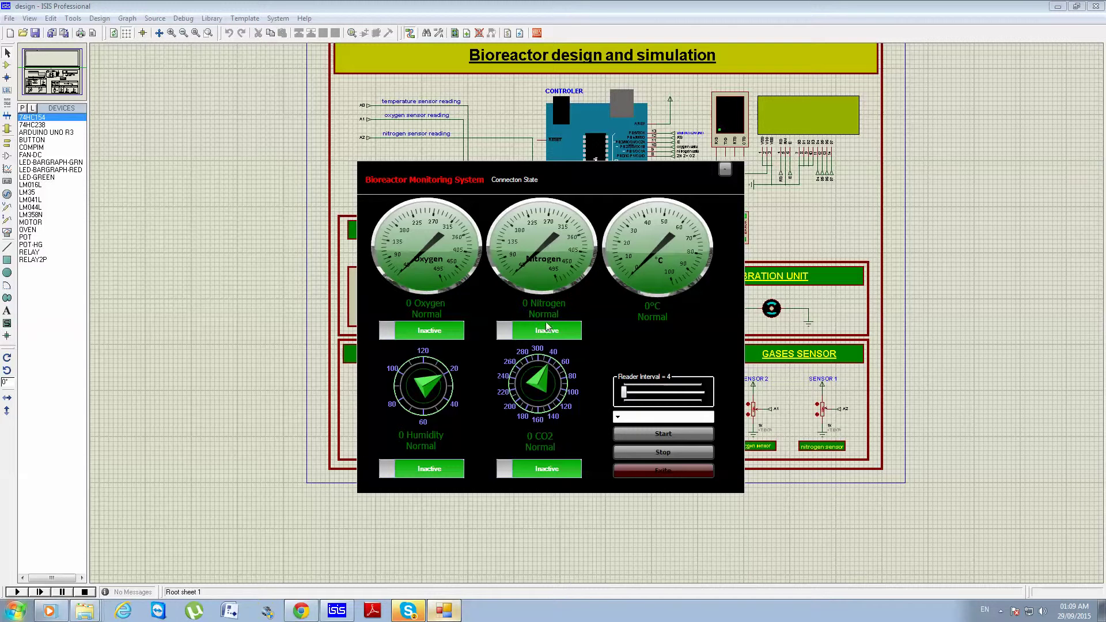
drag(615, 196, 502, 186)
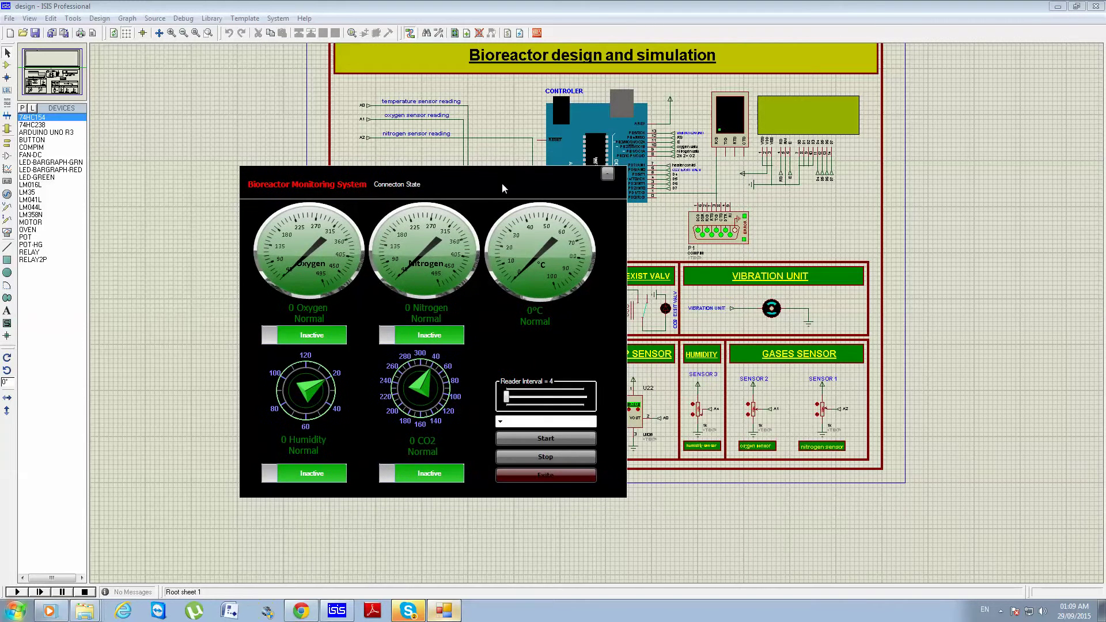
mouse_move(503, 182)
mouse_down()
mouse_move(469, 186)
mouse_move(488, 177)
mouse_up()
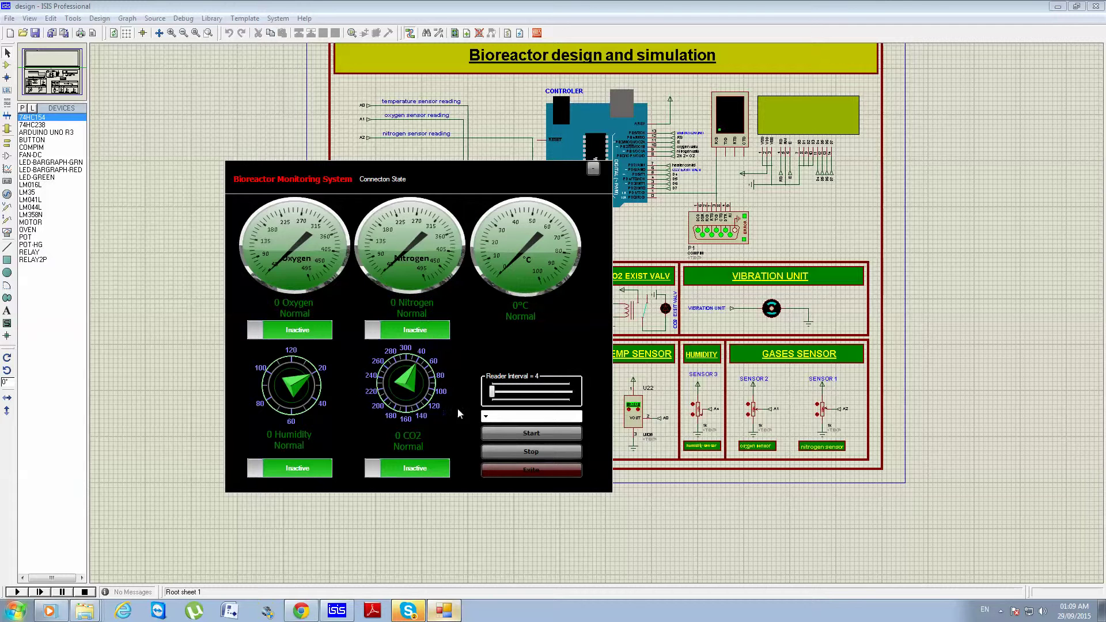
drag(505, 182, 763, 177)
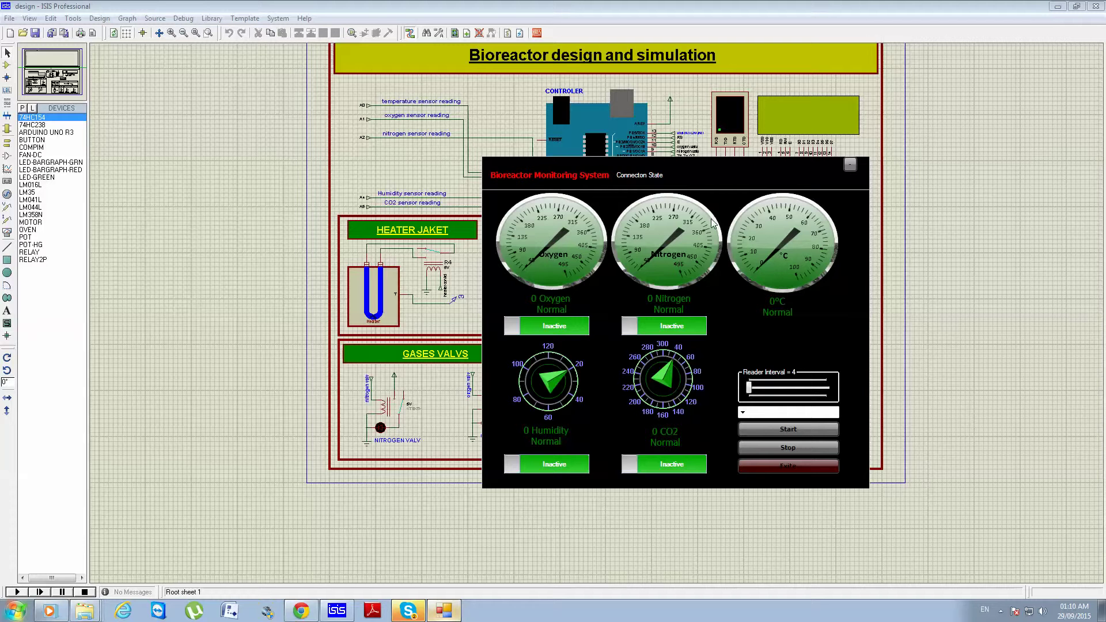
drag(764, 172, 684, 149)
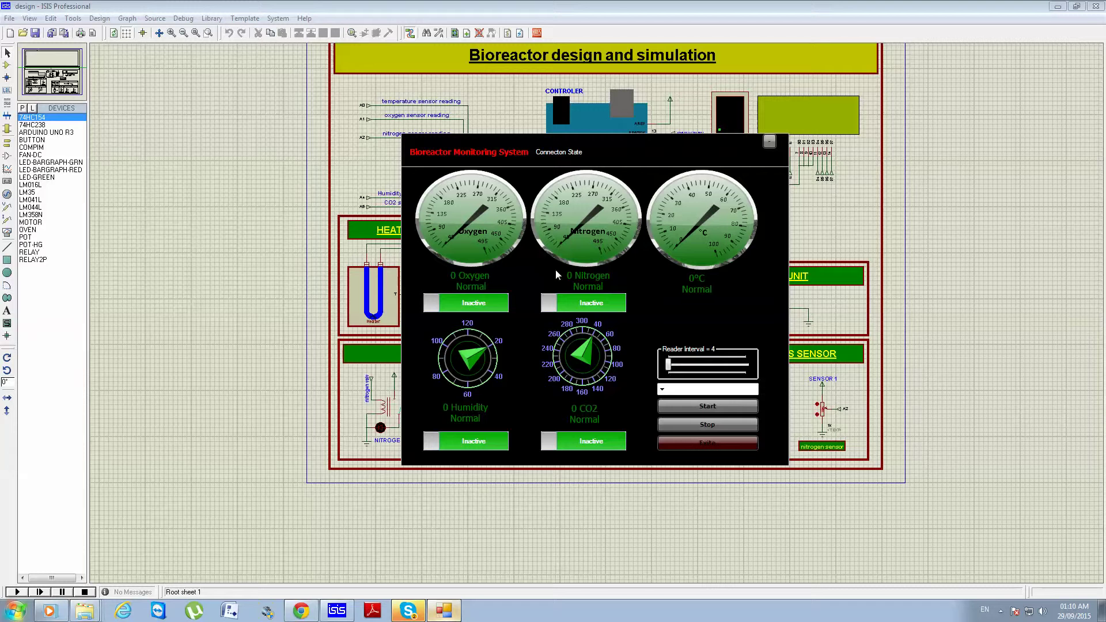
- Review the available COM ports in the Bioreactor Monitoring System without choosing one, and minimize its window
click(662, 394)
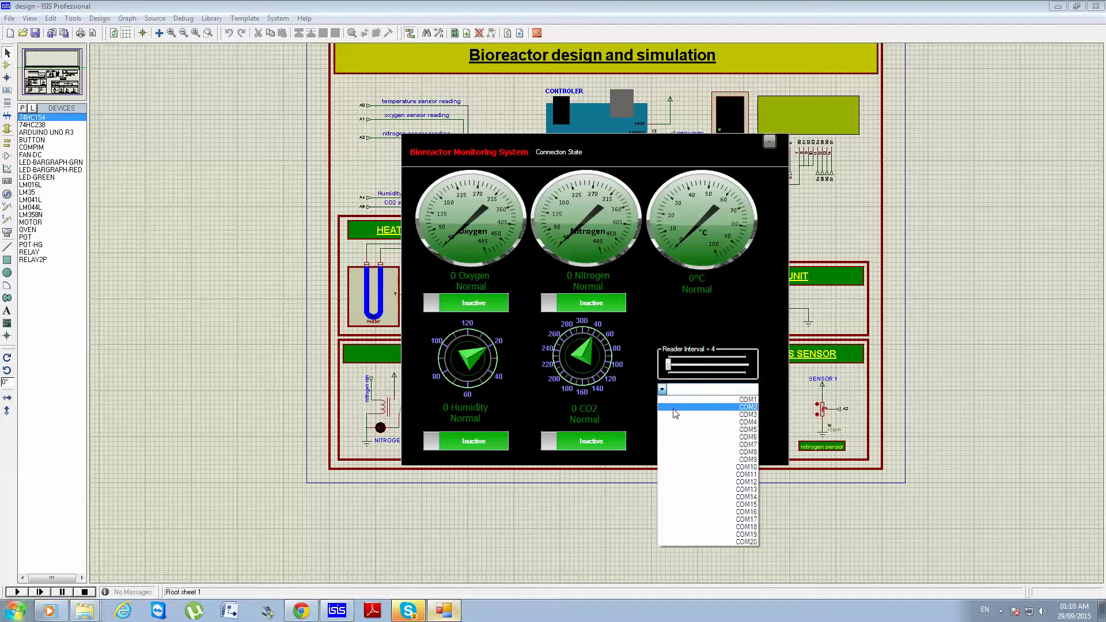
click(667, 405)
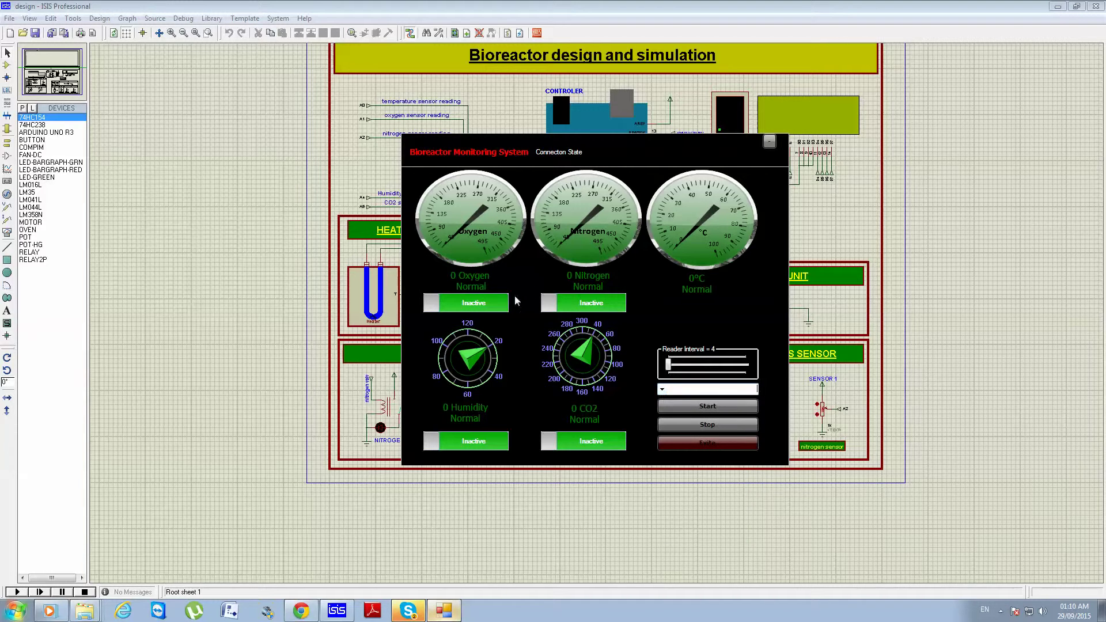
click(662, 389)
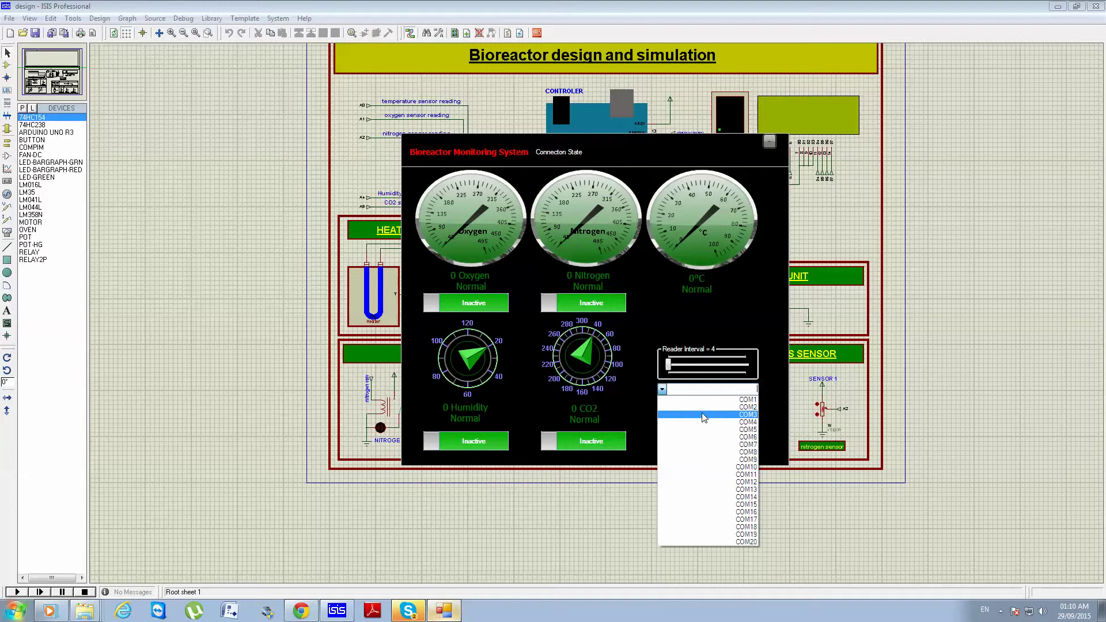
click(663, 390)
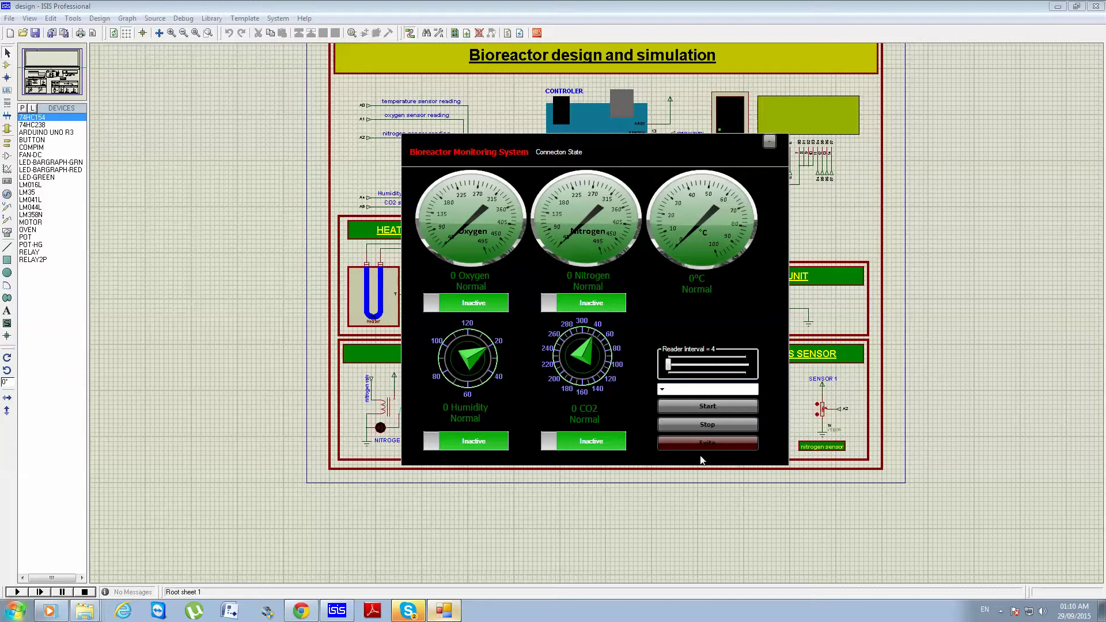
click(769, 141)
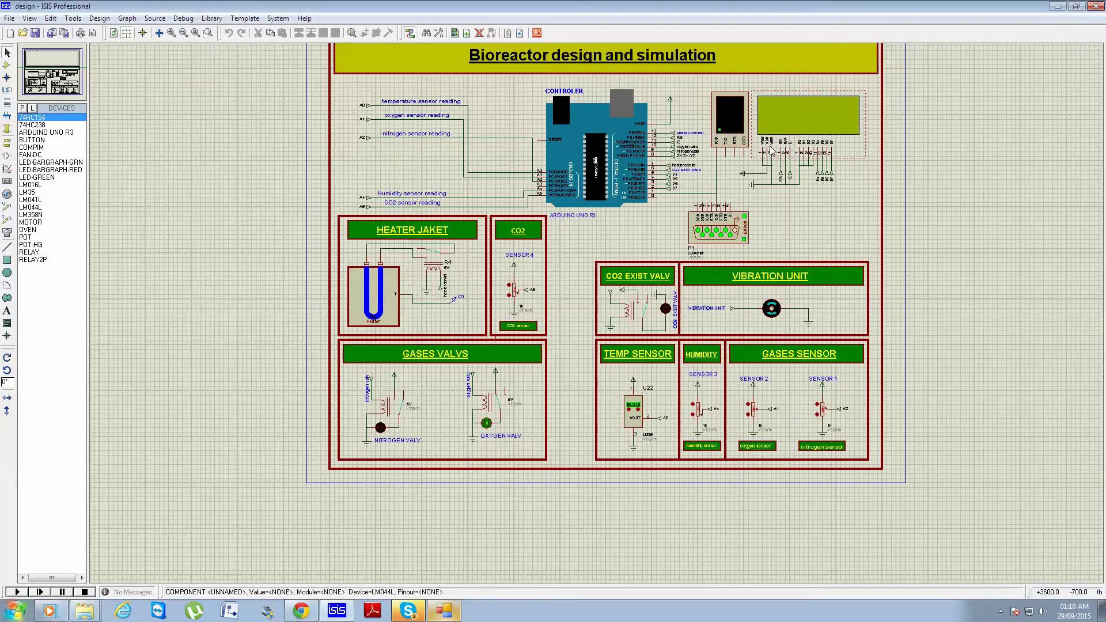
- Start the bioreactor simulation and reposition the virtual terminal so its data stream and the LCD readings can be seen together
click(17, 592)
scroll(625, 300, up, 1)
scroll(599, 313, up, 1)
scroll(507, 337, down, 1)
drag(313, 442, 339, 182)
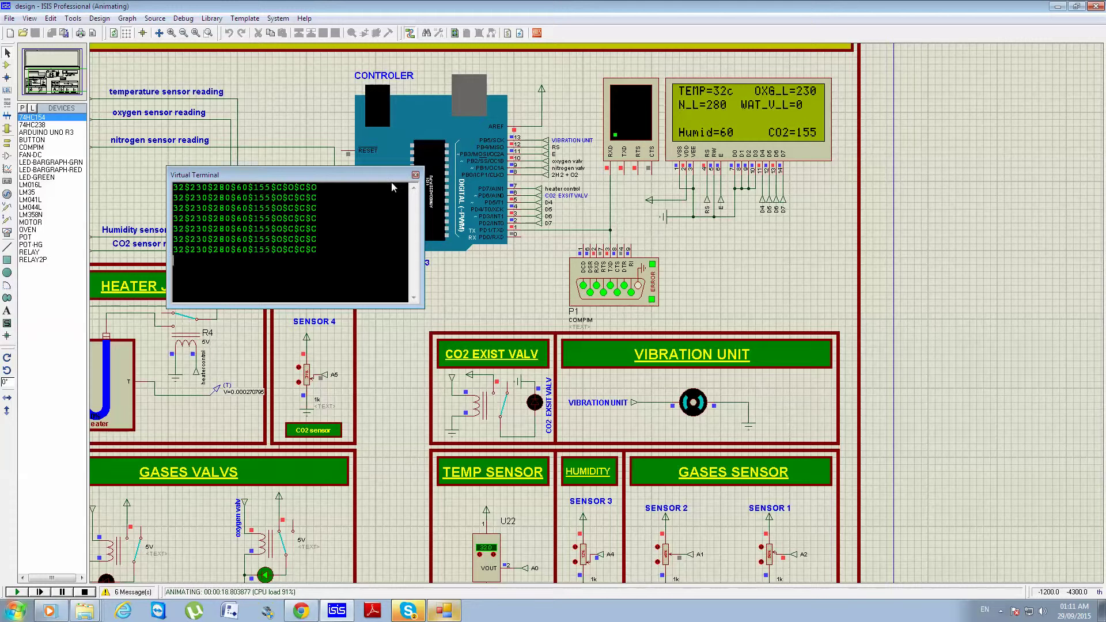
drag(295, 176, 424, 221)
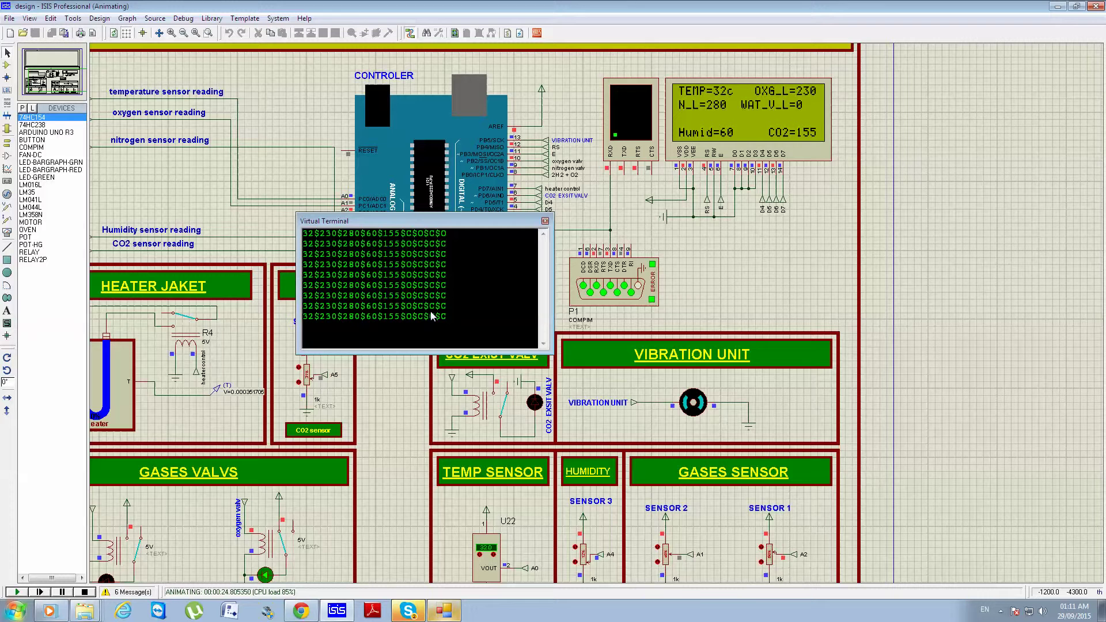
- Switch to the Bioreactor Monitoring System and arrange its window and the virtual terminal so both stay visible alongside the LCD
click(444, 610)
drag(624, 153, 861, 167)
drag(459, 220, 270, 91)
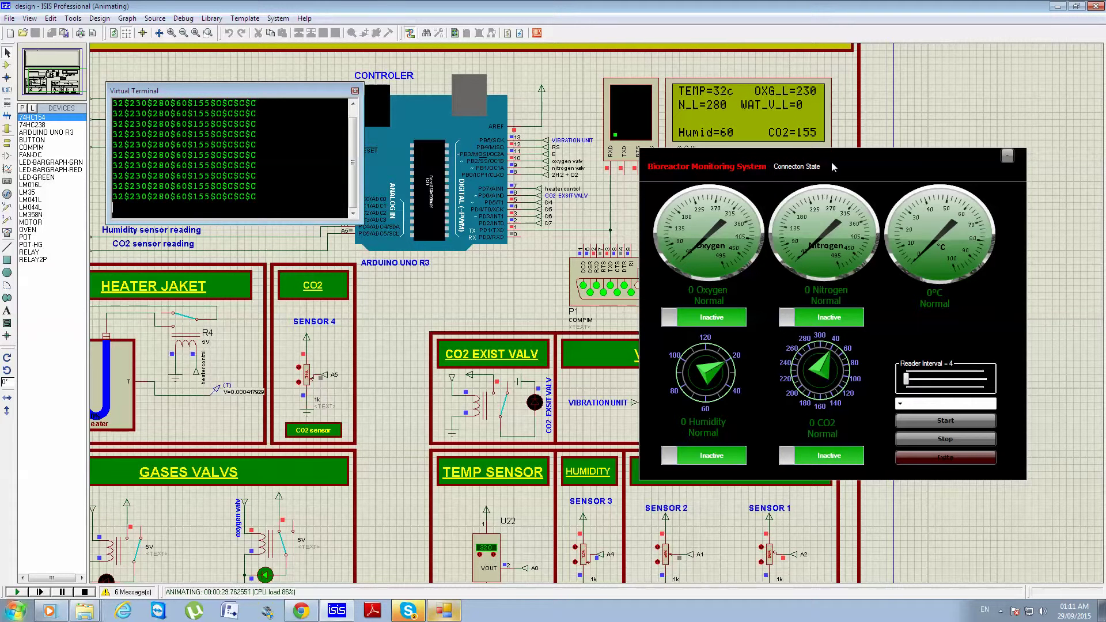
drag(831, 161, 795, 166)
- Choose COM2 as the serial port in the monitoring system and start reading data
click(863, 409)
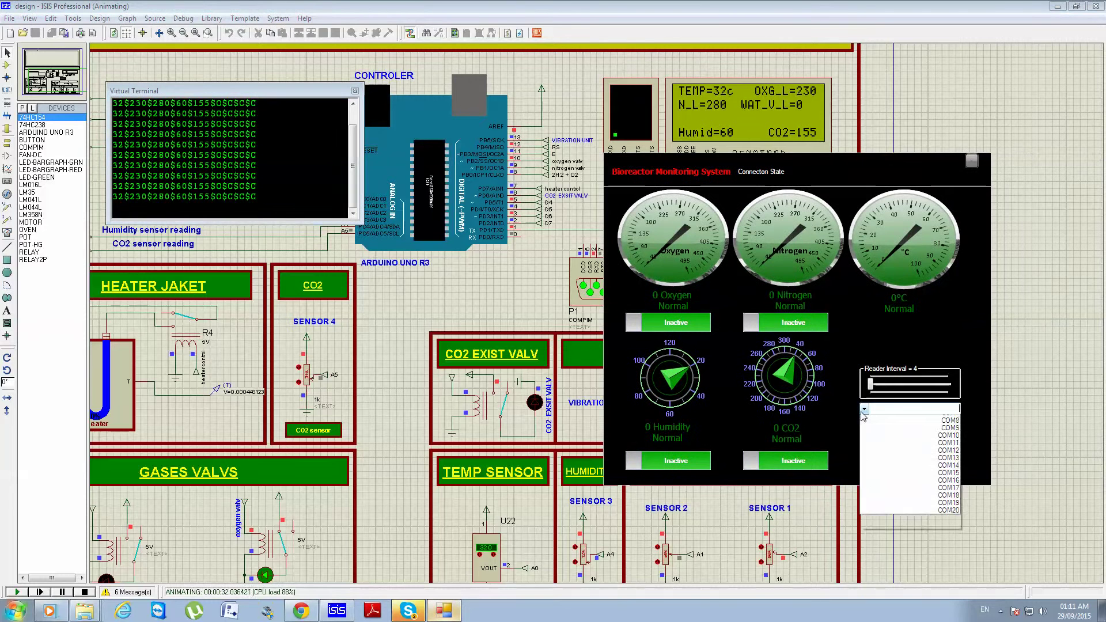
click(937, 425)
click(931, 424)
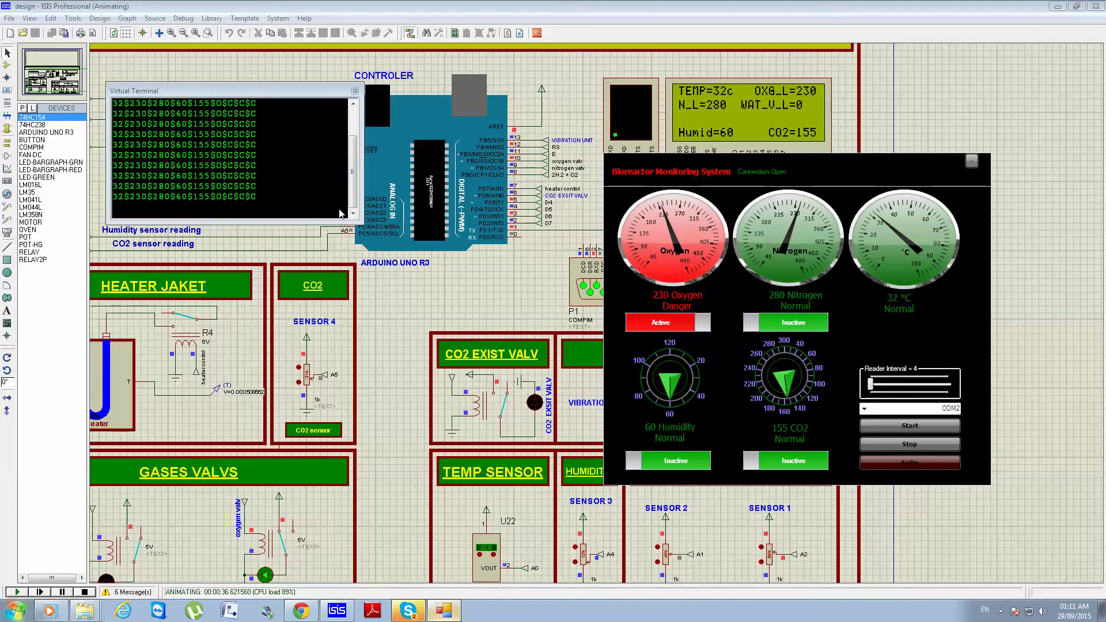
- Place the monitoring window beside the gas sensors and raise the oxygen sensor's level to 291
drag(848, 173, 700, 205)
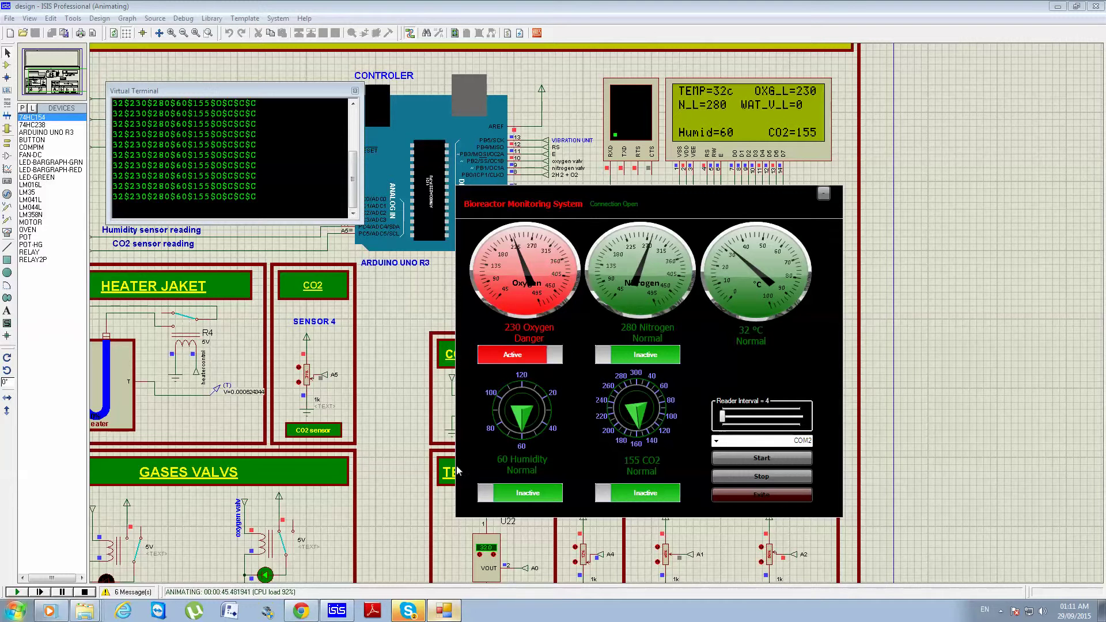
drag(673, 213, 850, 181)
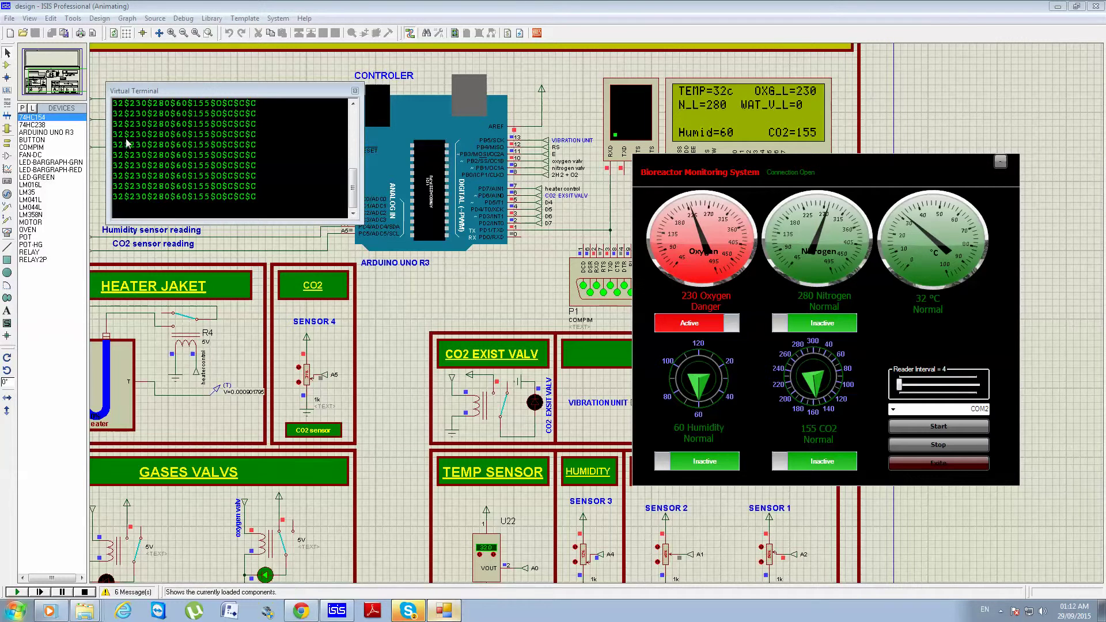
drag(56, 93, 75, 82)
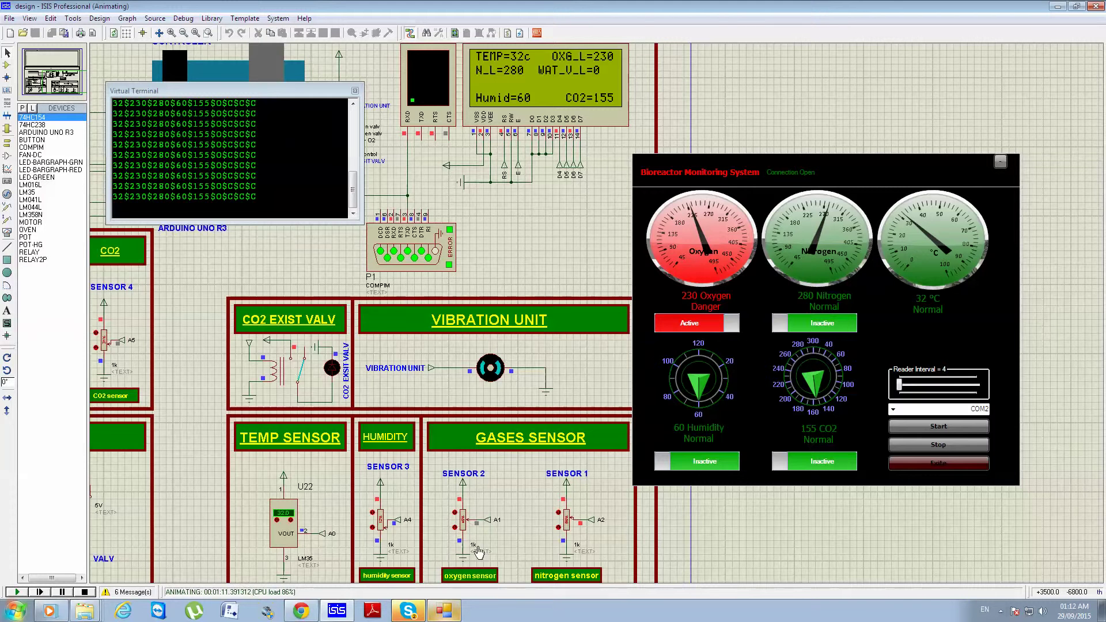
click(455, 514)
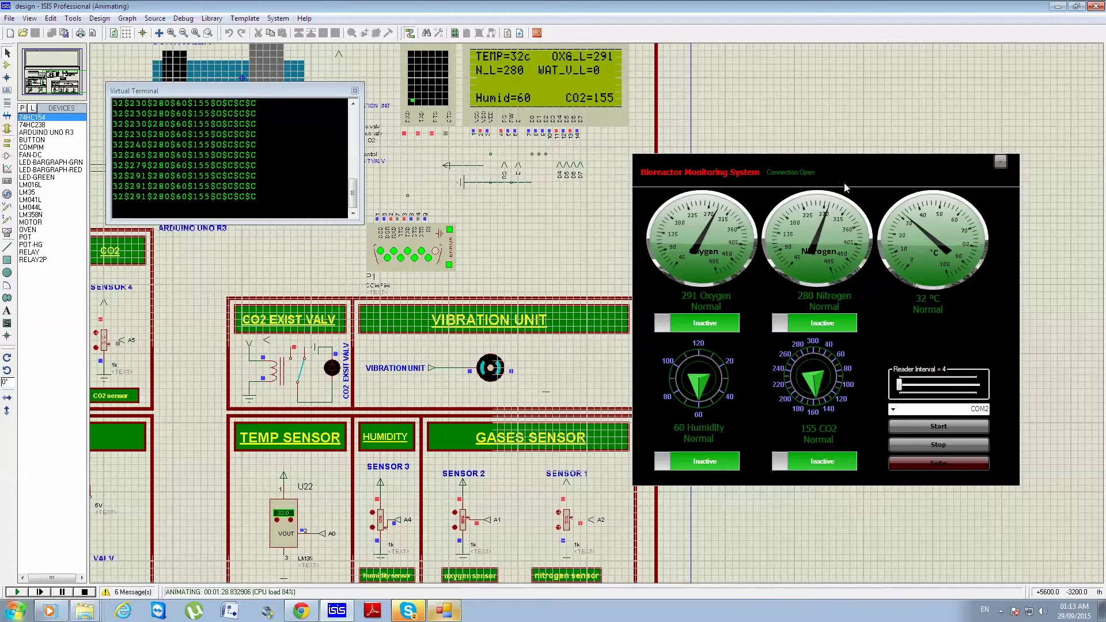
- Lower the nitrogen sensor's level to 205 and check the nitrogen valve in the gas valves section
drag(873, 175, 734, 181)
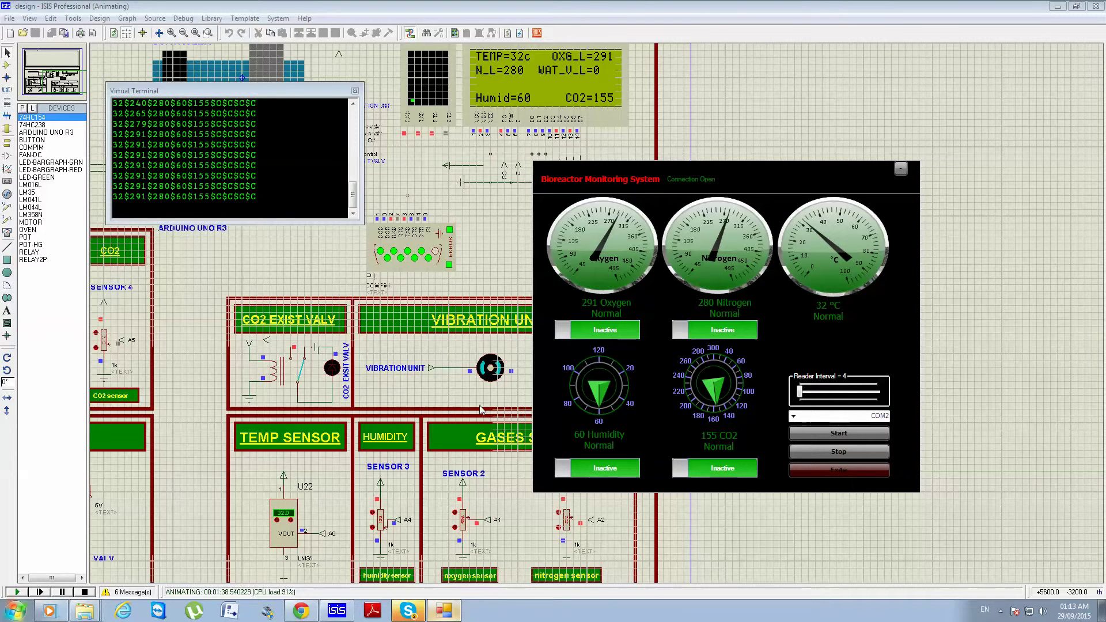
drag(750, 181, 826, 150)
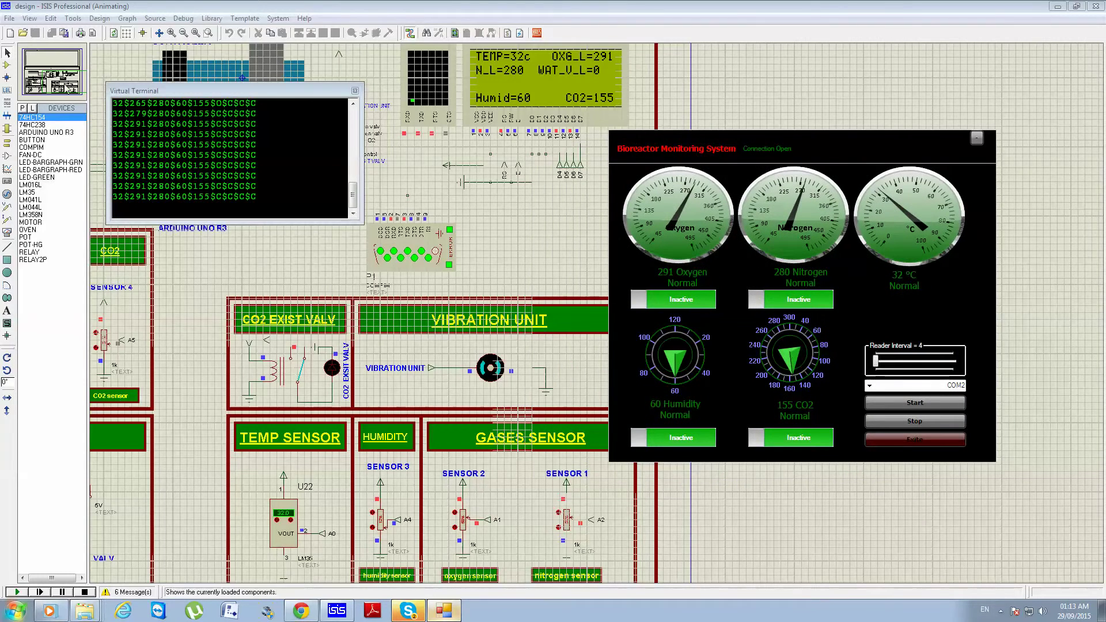
click(53, 85)
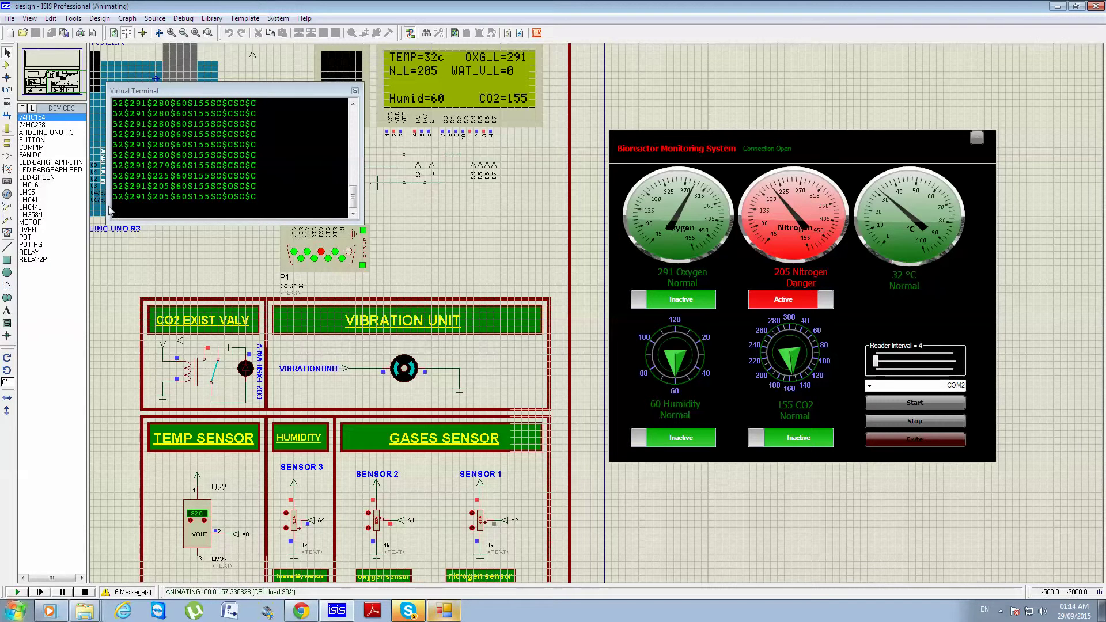
click(79, 86)
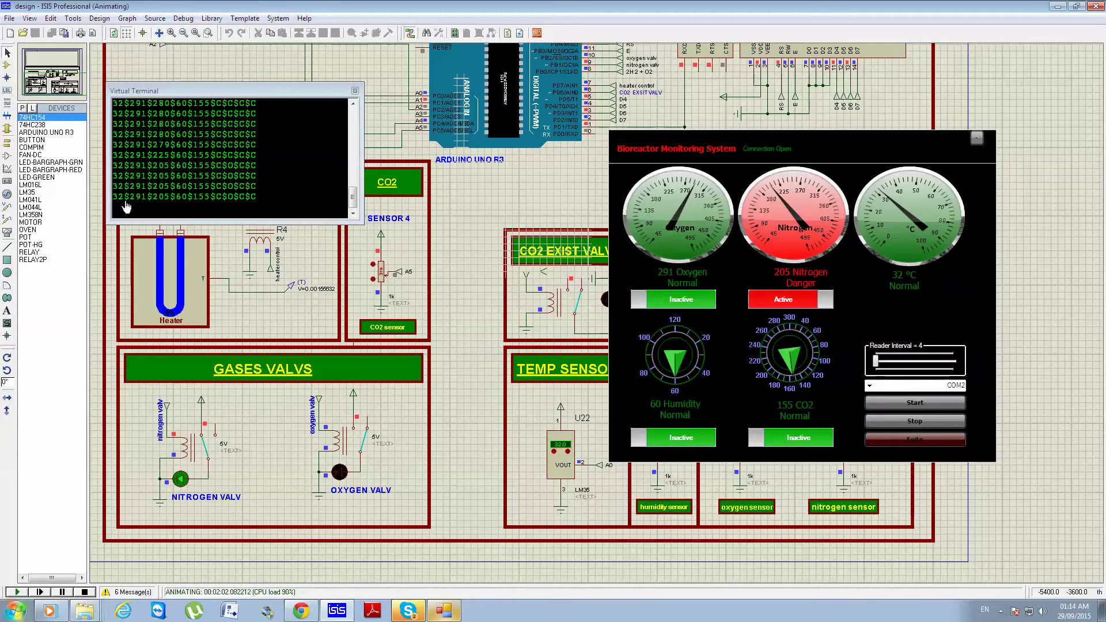
- Raise the nitrogen sensor's level to 340 and check the reading on the LCD
click(67, 81)
drag(68, 84, 79, 89)
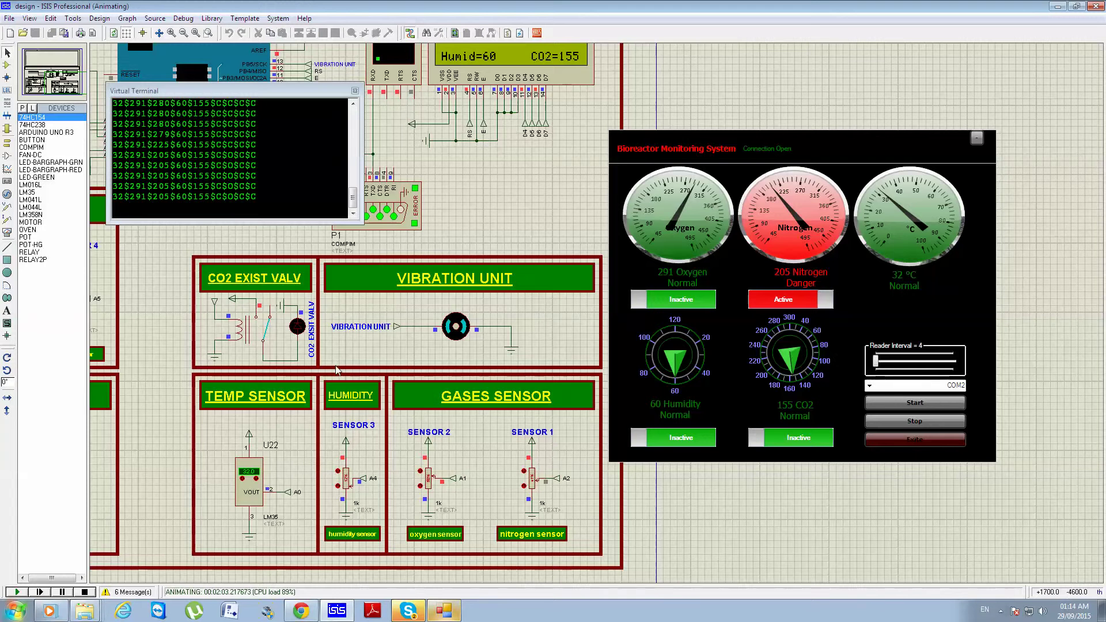
click(523, 472)
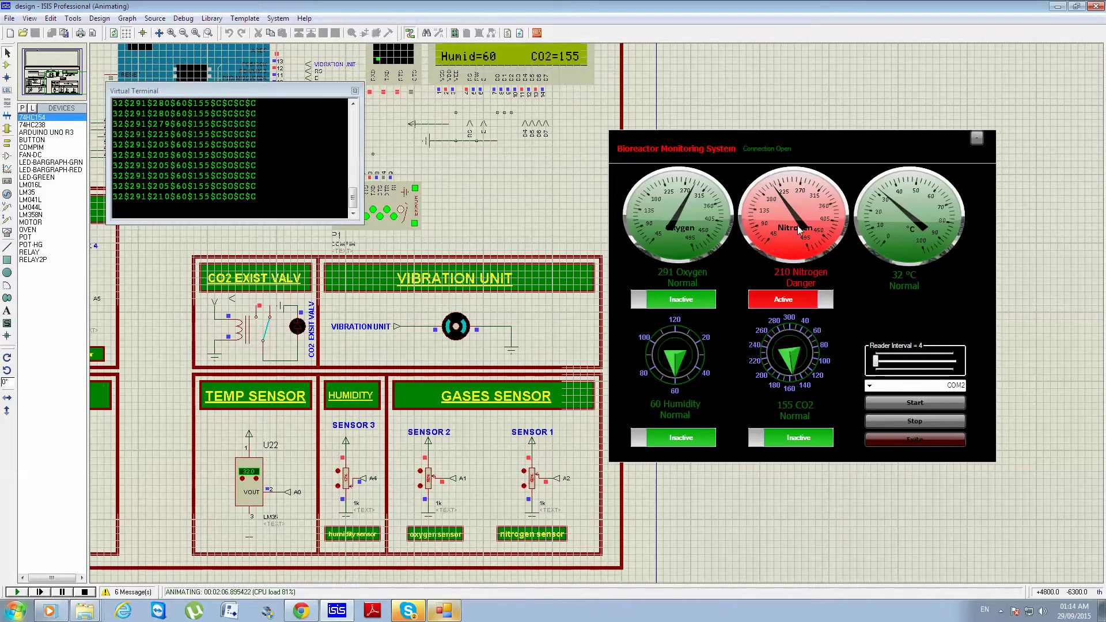
scroll(84, 76, down, 3)
scroll(83, 77, up, 4)
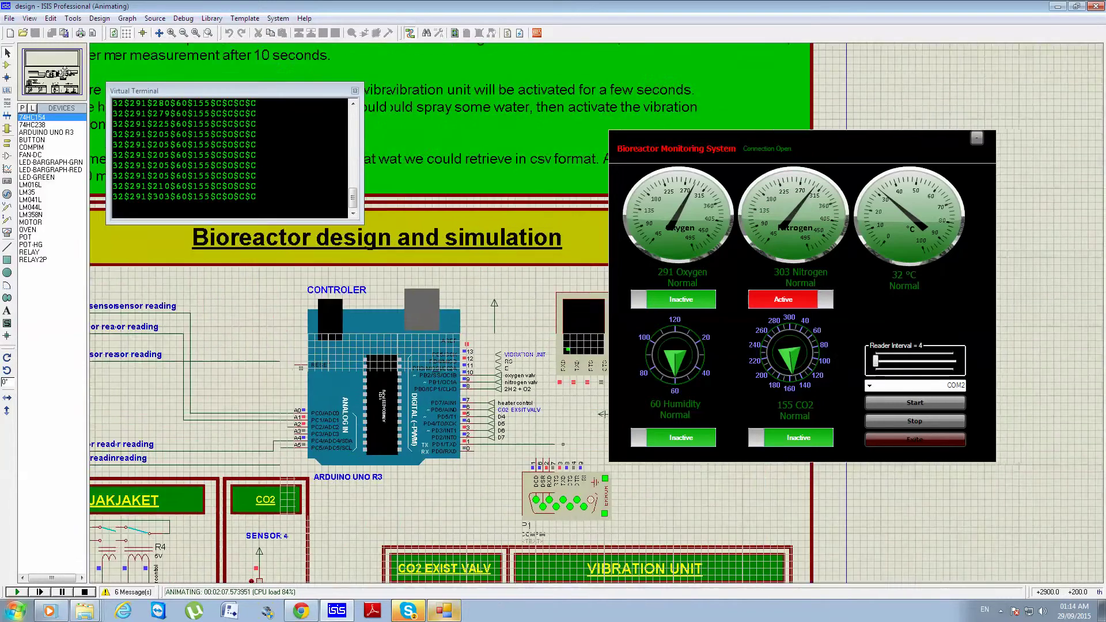
drag(84, 77, 51, 74)
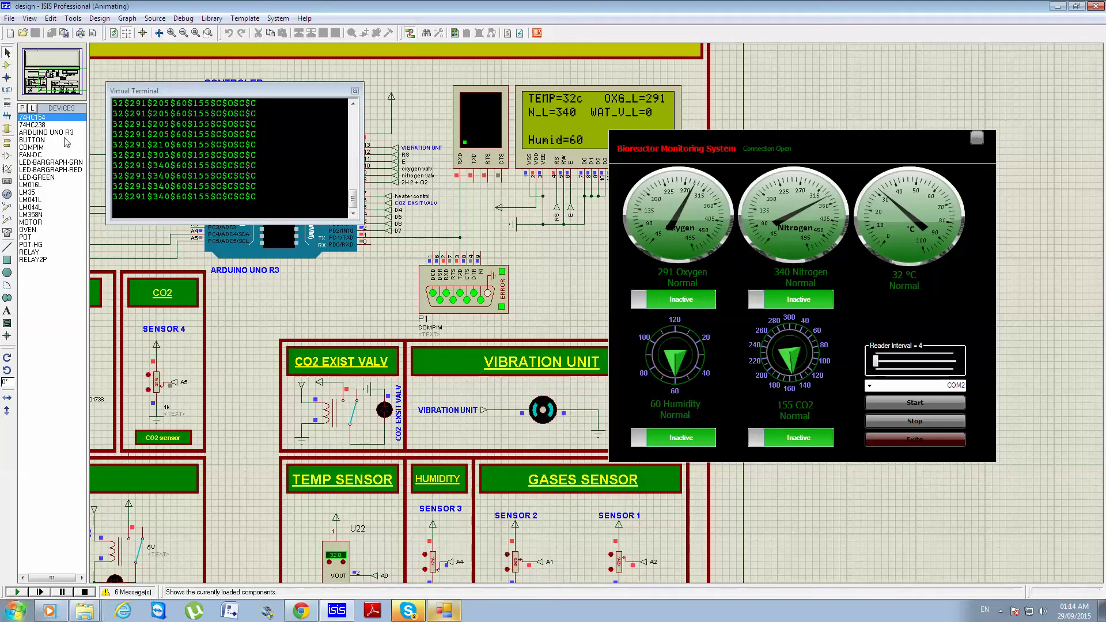
- Raise the humidity sensor's level to 125 and check how the CO2 exit valve and vibration unit respond
click(61, 90)
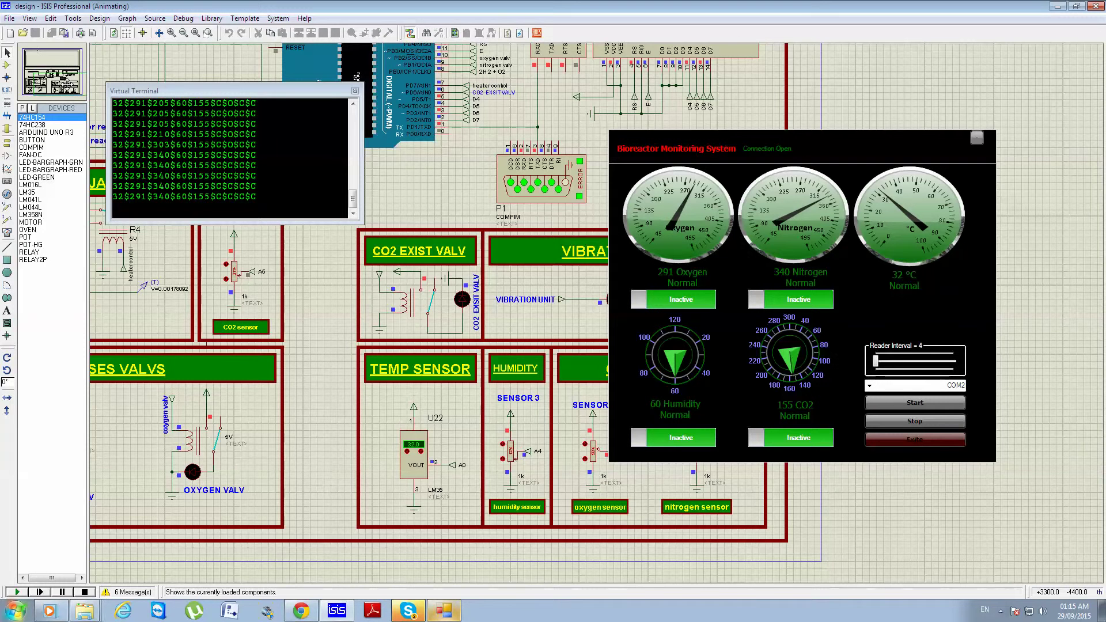
key(Right)
key(Right)
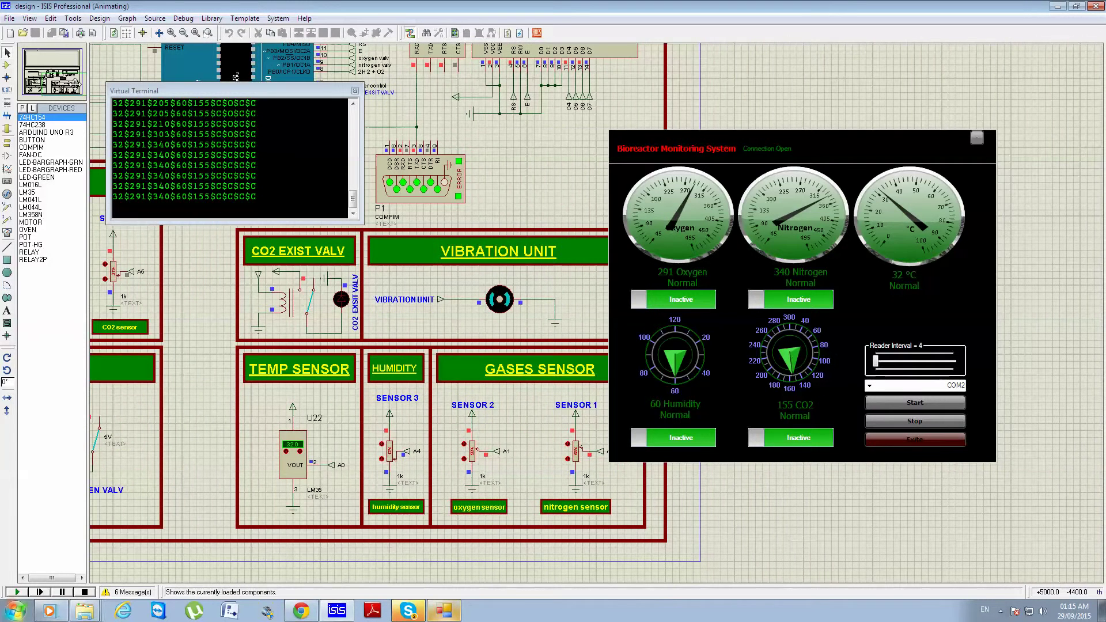
key(Left)
key(Left)
key(Left)
key(Left)
key(Left)
key(Down)
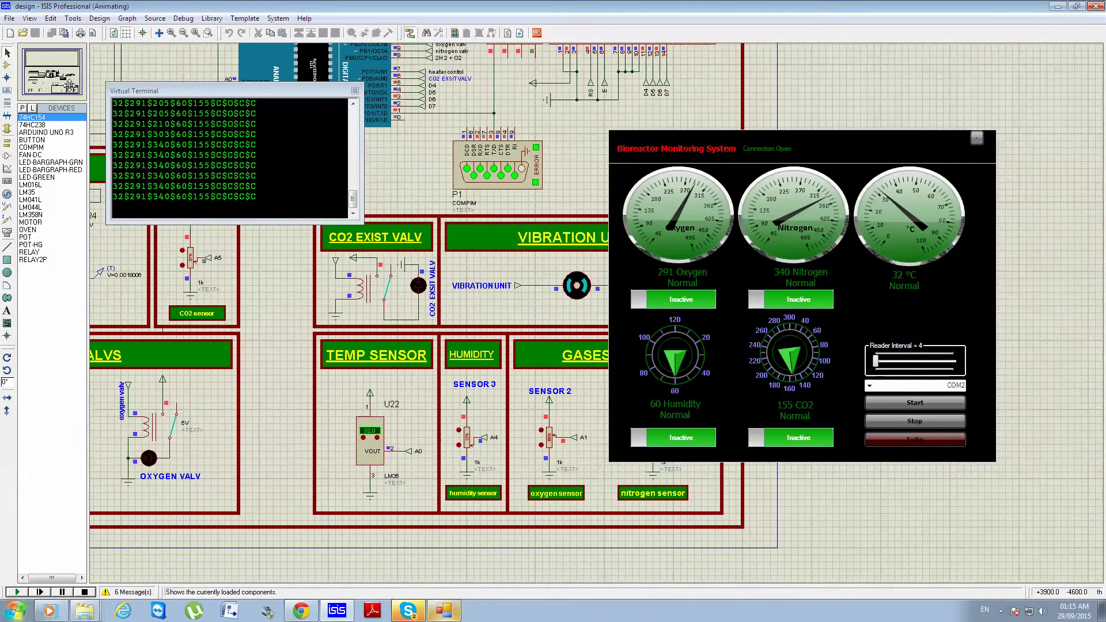
key(Right)
key(Right)
key(Down)
key(Up)
key(Up)
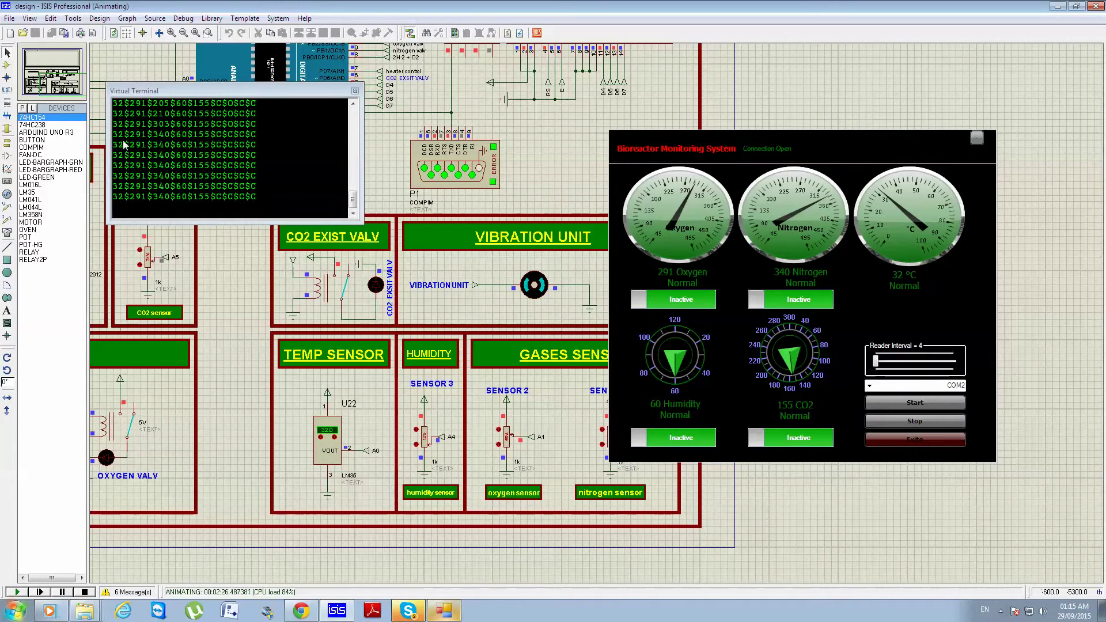
mouse_move(72, 97)
mouse_down()
mouse_move(65, 89)
mouse_move(76, 91)
mouse_up()
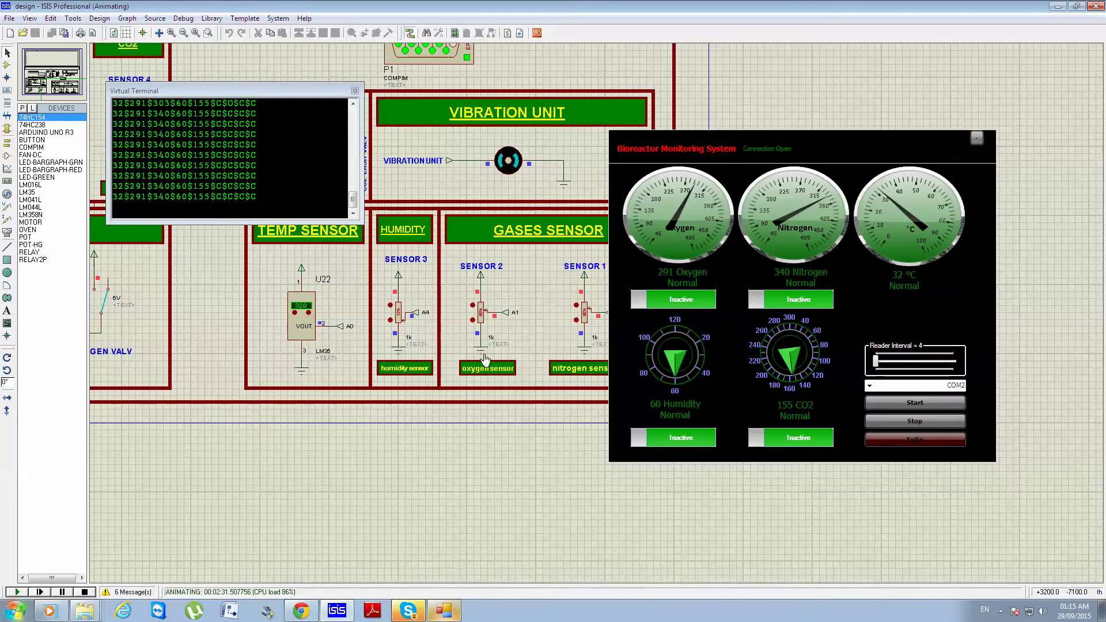
click(390, 307)
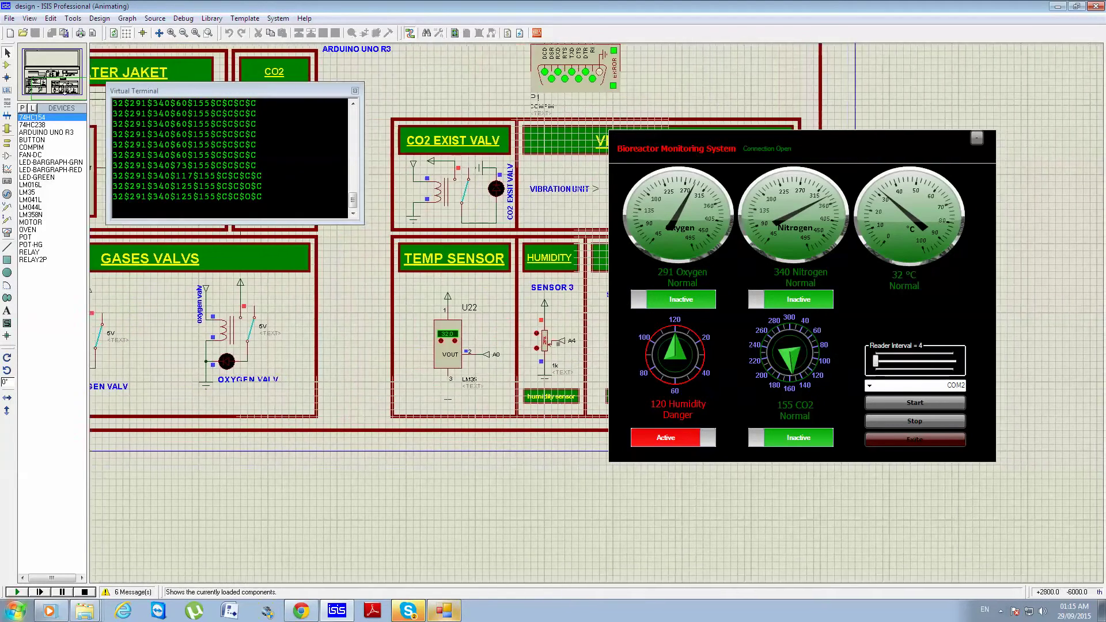
- Lower the humidity sensor's level to 20 and check the valve and heater circuits
click(59, 87)
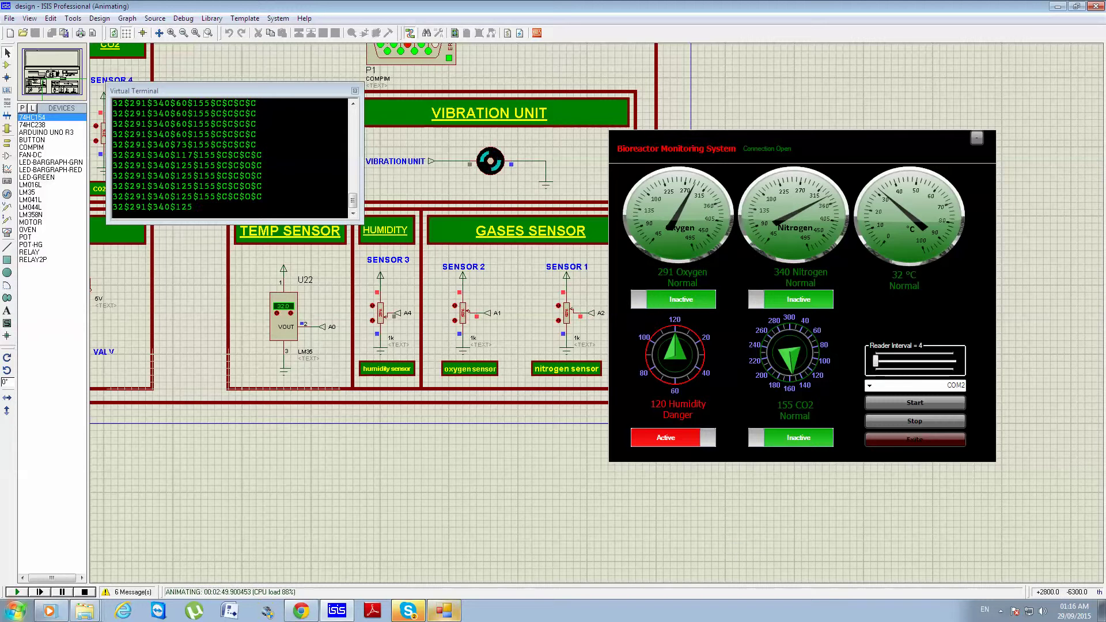
click(373, 321)
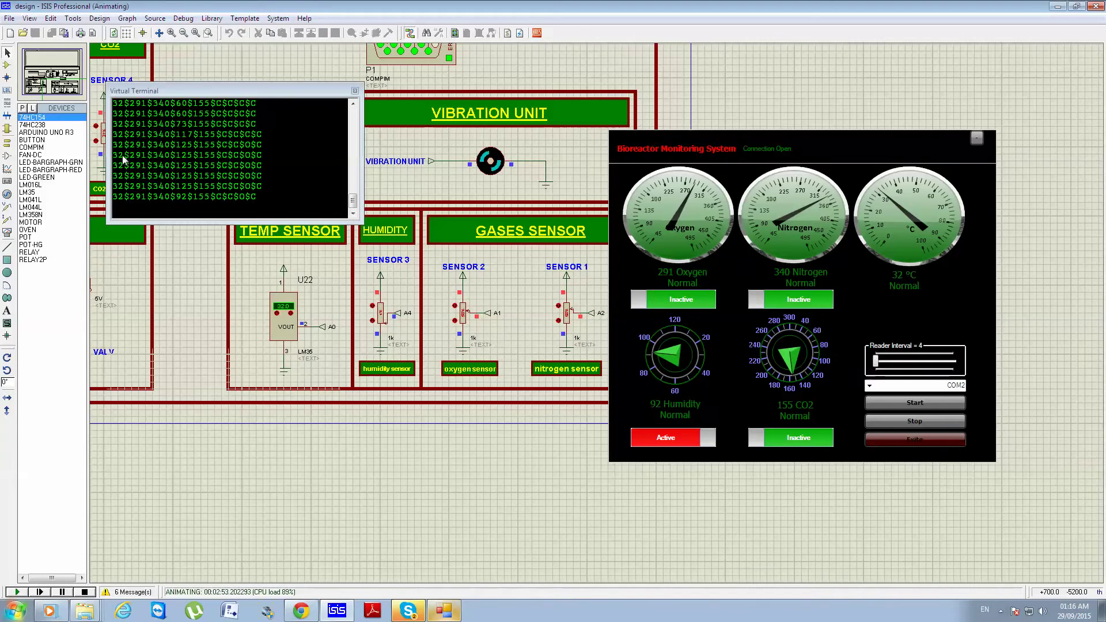
click(49, 88)
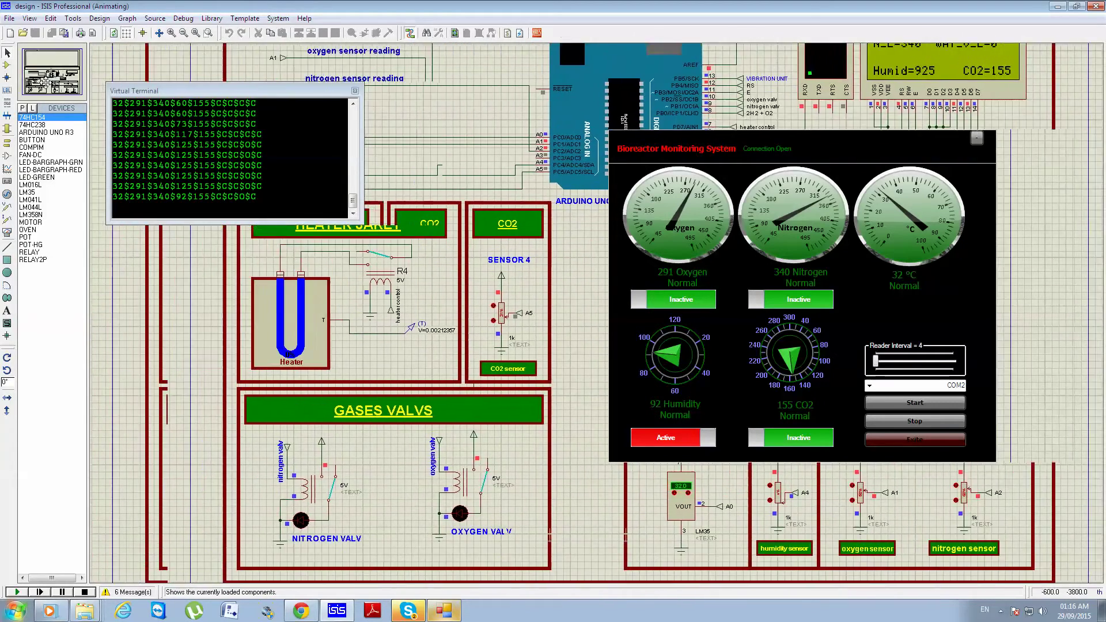
- Lower the LM35 temperature sensor to 29 °C and check the response of the heater jacket
drag(49, 88, 68, 89)
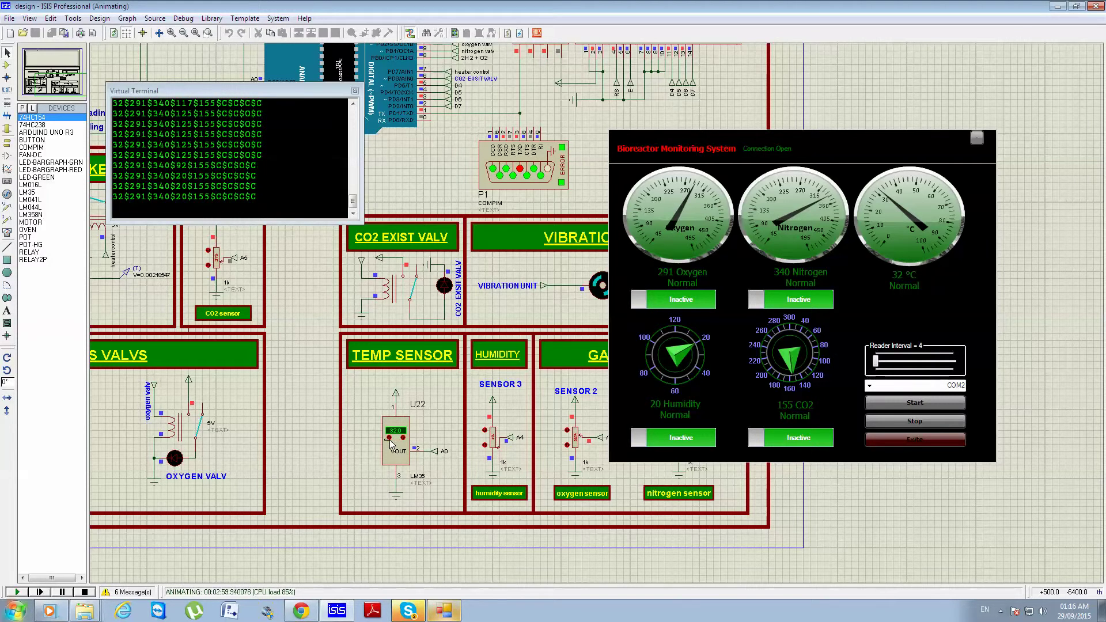
click(389, 438)
click(389, 438)
click(389, 439)
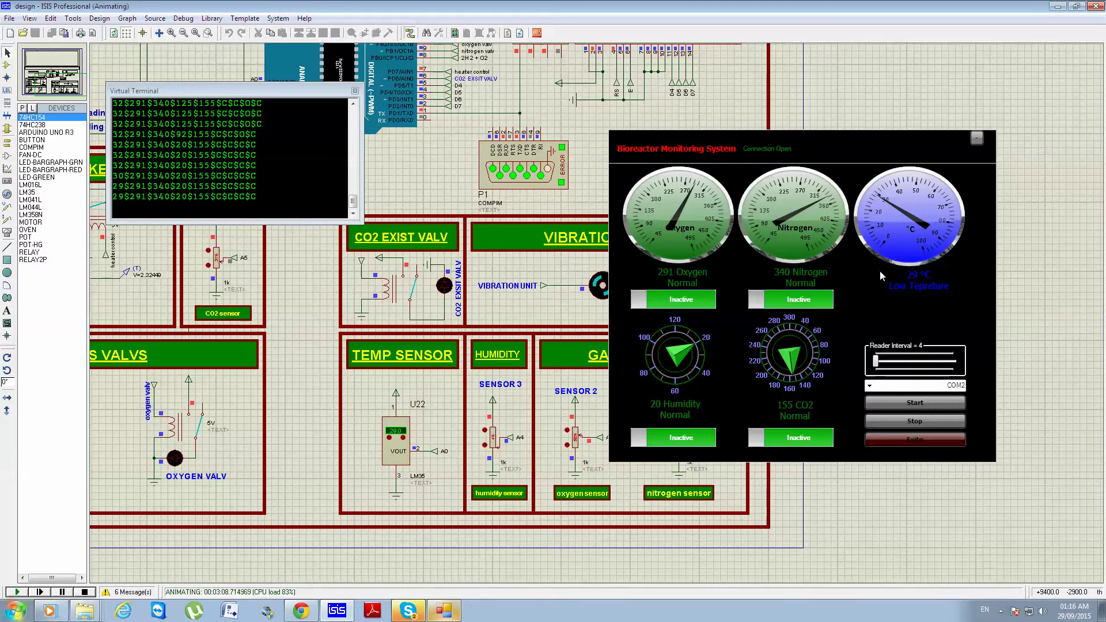
click(71, 75)
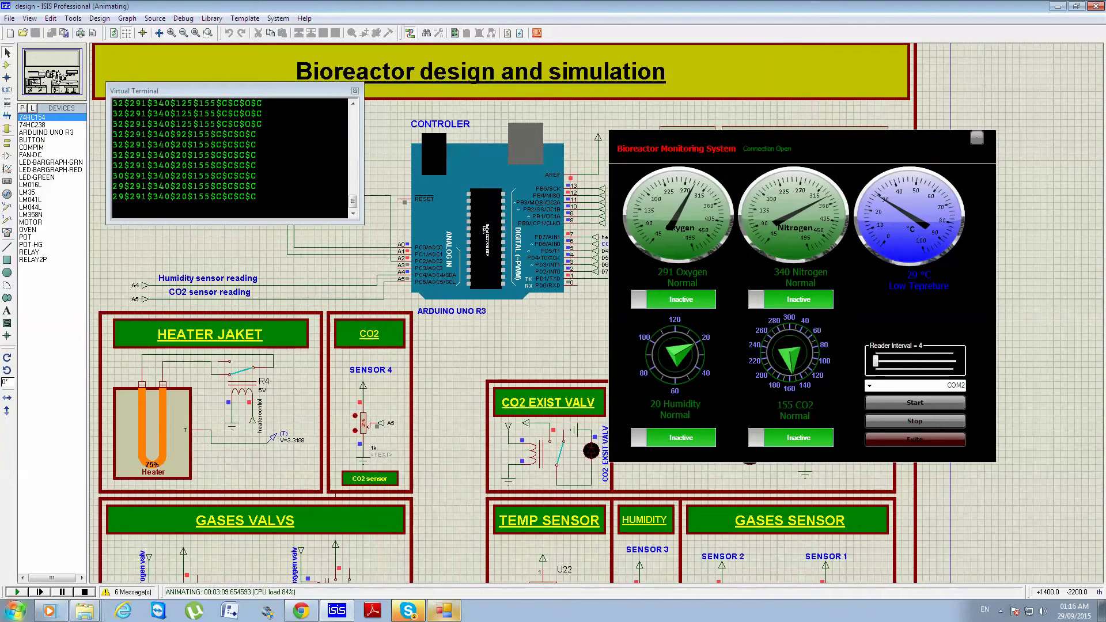
click(69, 75)
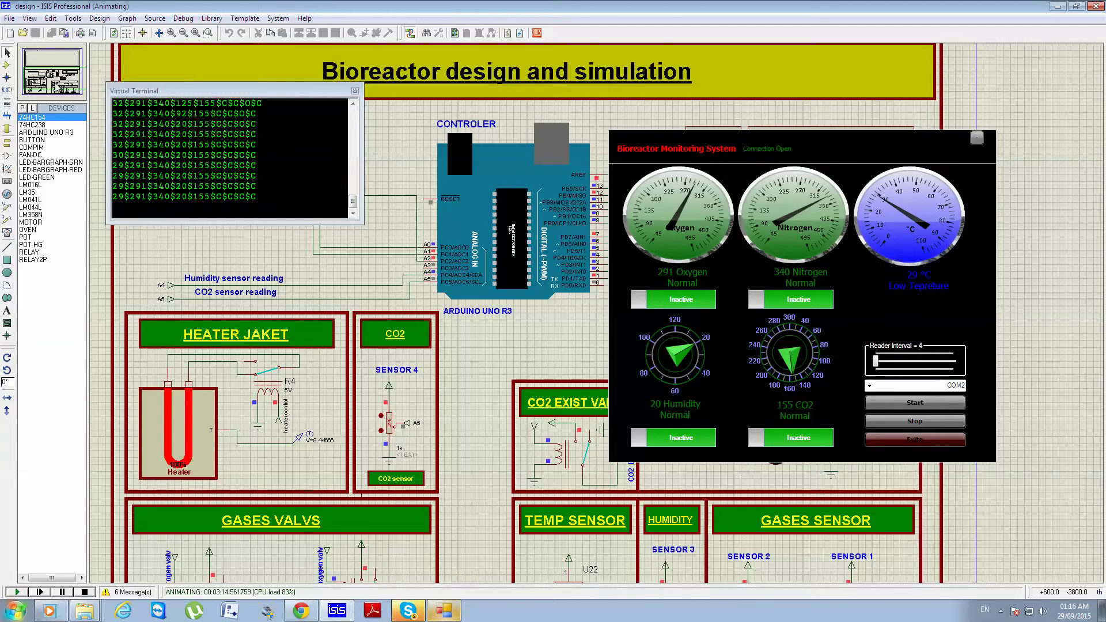
- Raise the LM35 temperature sensor to 34 °C and check how the heater jacket and the LCD heater status respond
scroll(403, 311, down, 5)
scroll(346, 311, up, 5)
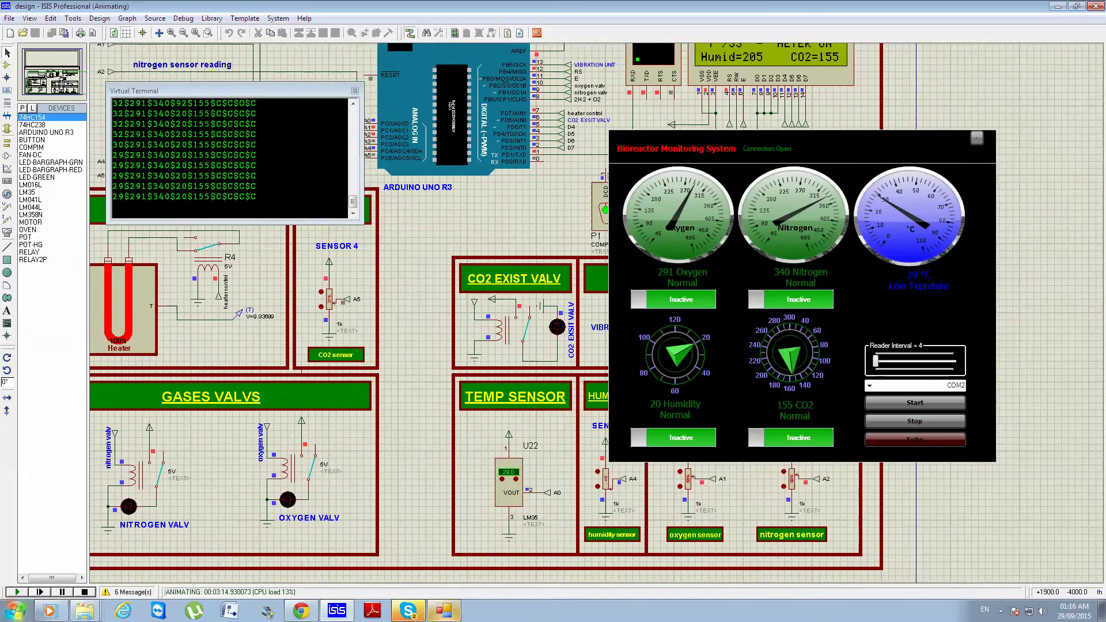
scroll(345, 311, down, 2)
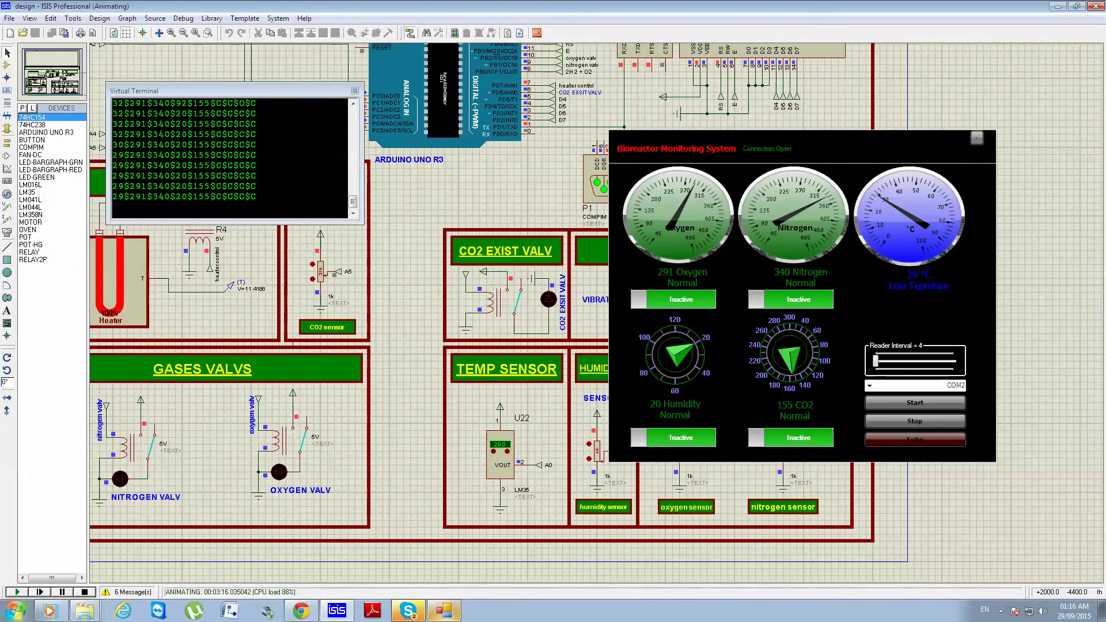
scroll(403, 311, up, 3)
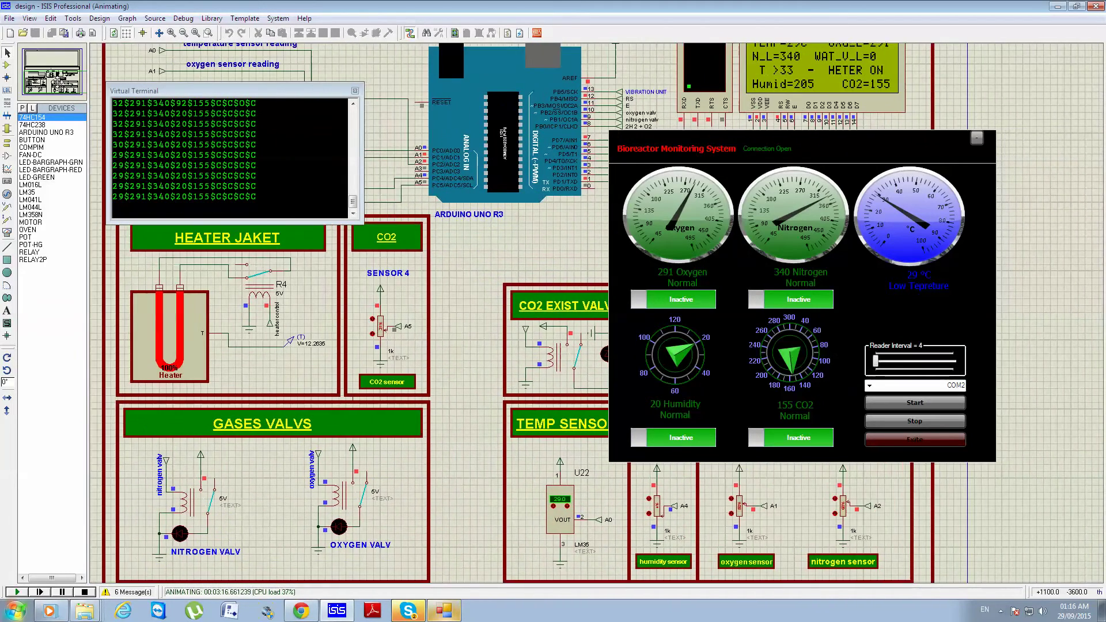
click(568, 507)
click(568, 508)
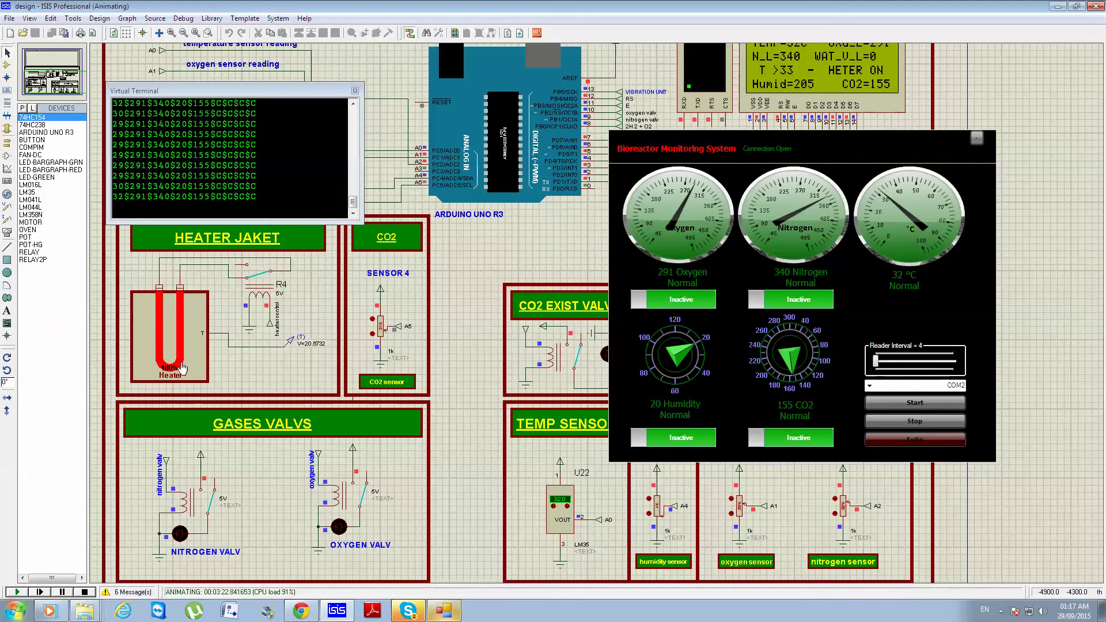
click(569, 507)
click(52, 72)
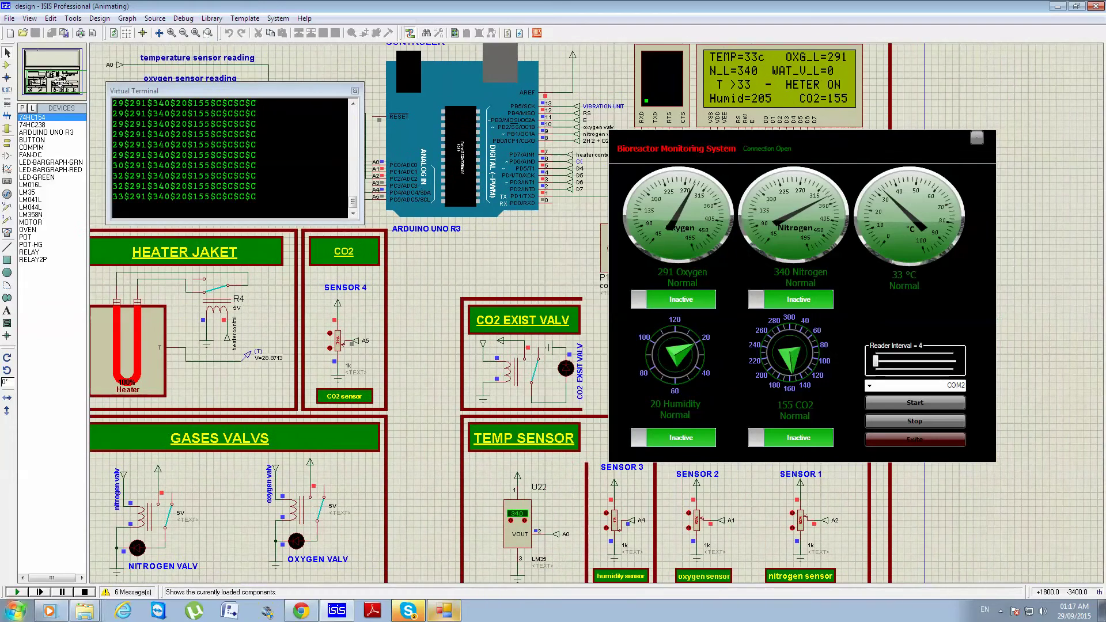
click(55, 75)
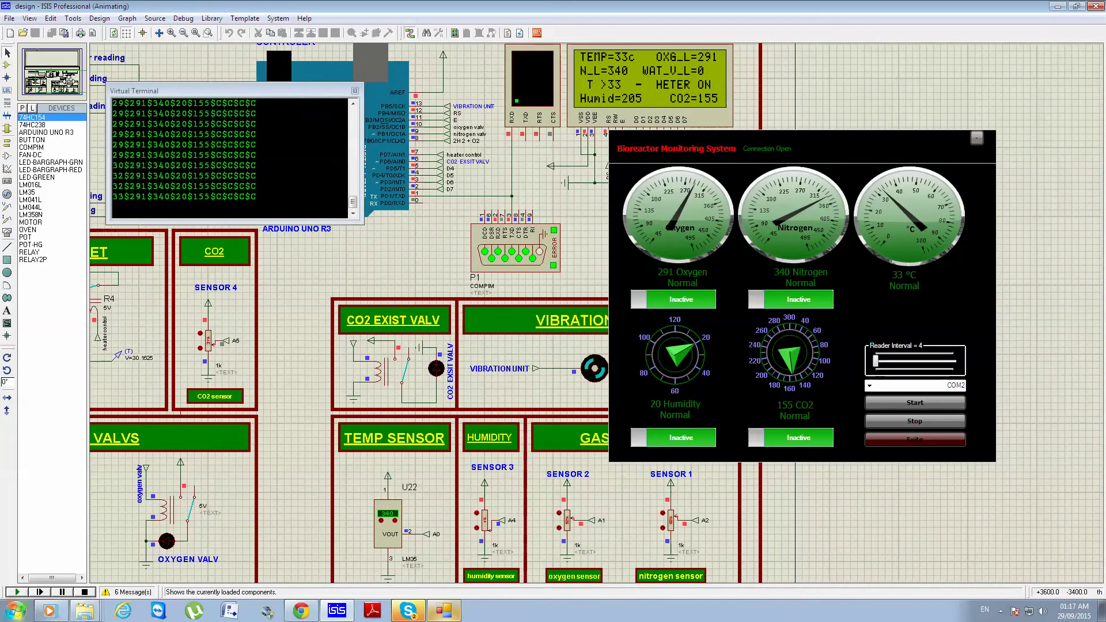
click(53, 74)
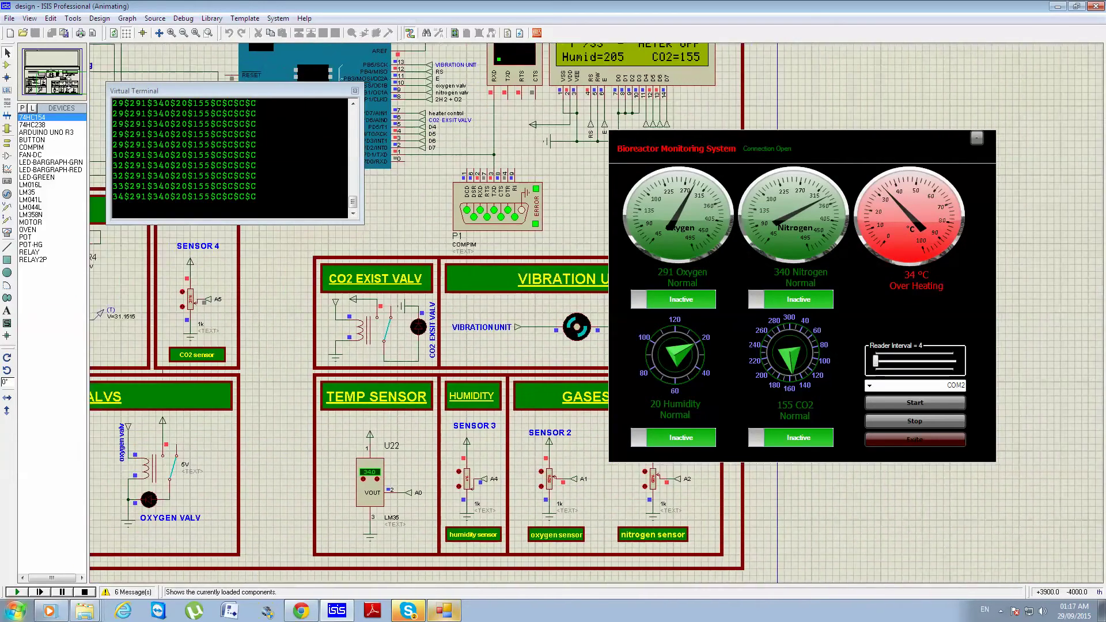
click(52, 73)
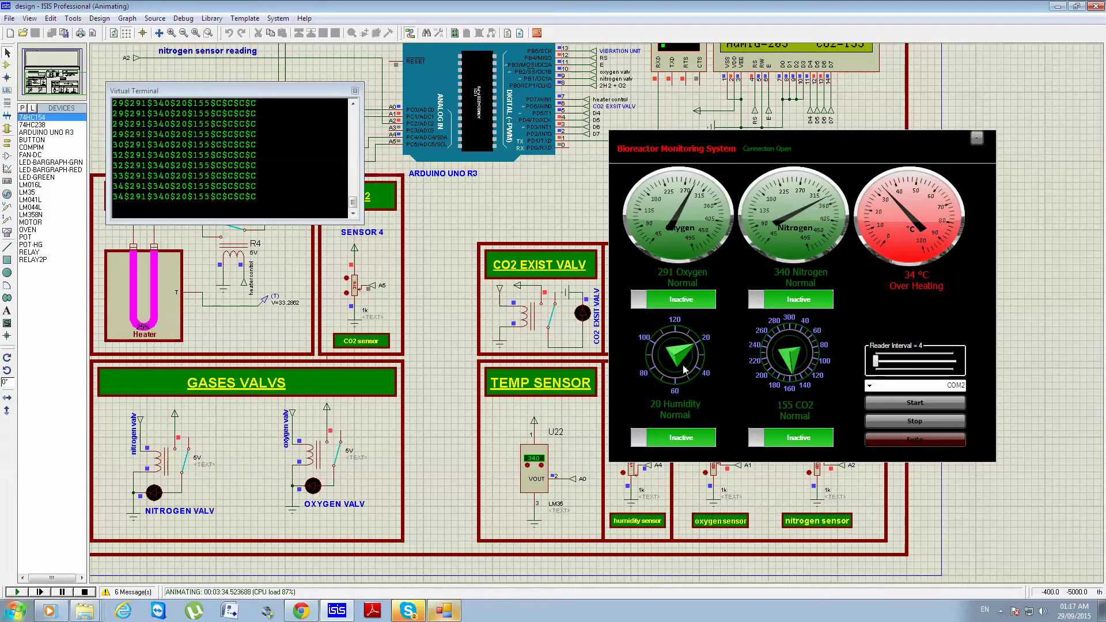
- Lower the LM35 temperature sensor to 32 °C and check the temperature and heater status on the LCD
click(527, 466)
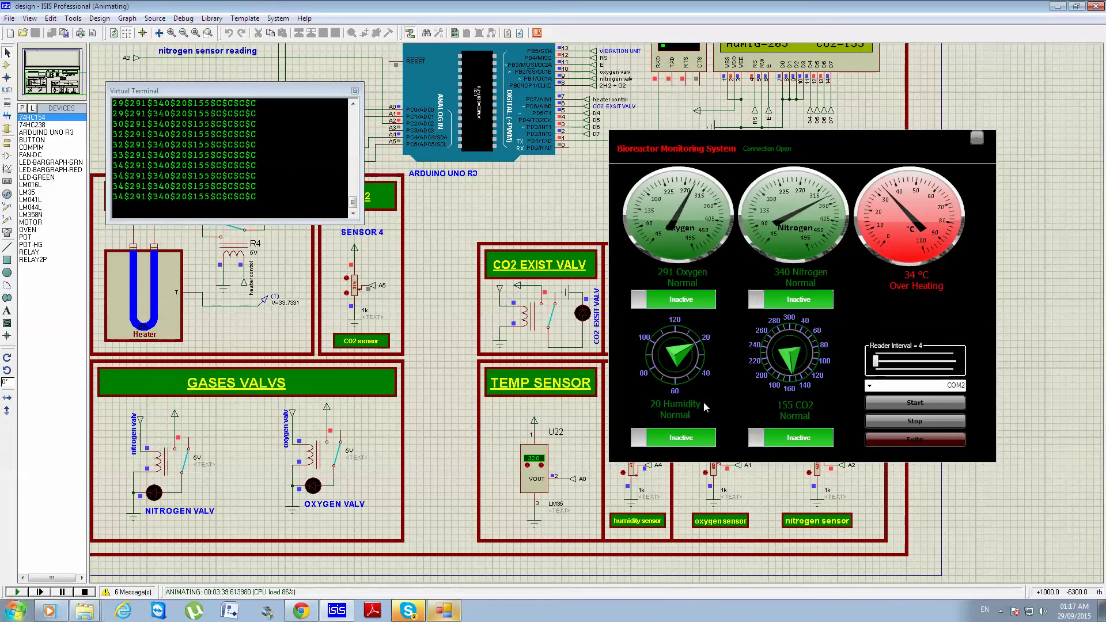
click(527, 465)
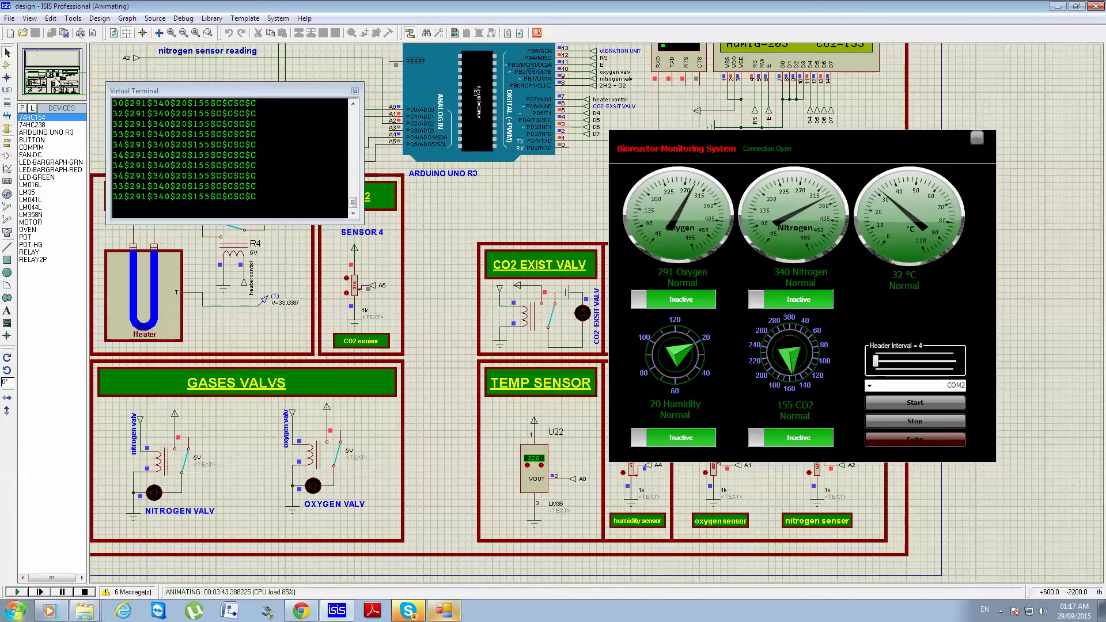
scroll(404, 346, down, 2)
scroll(403, 346, up, 2)
scroll(403, 345, up, 2)
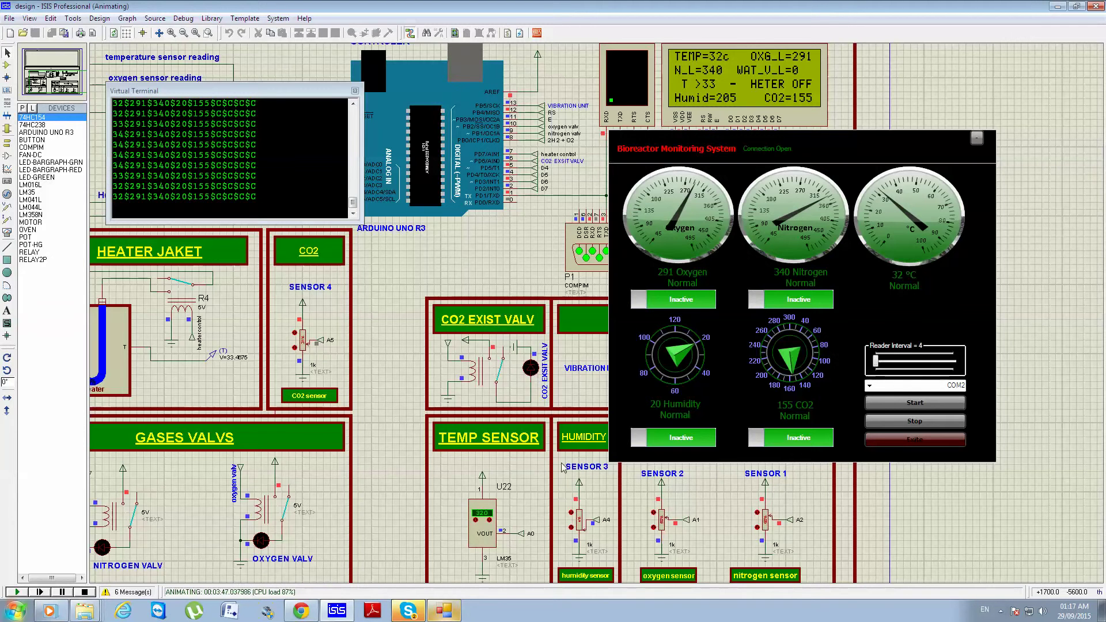
- Raise the CO2 sensor's level to 306 and bring it back down to 170, watching the CO2 exit valve
click(296, 334)
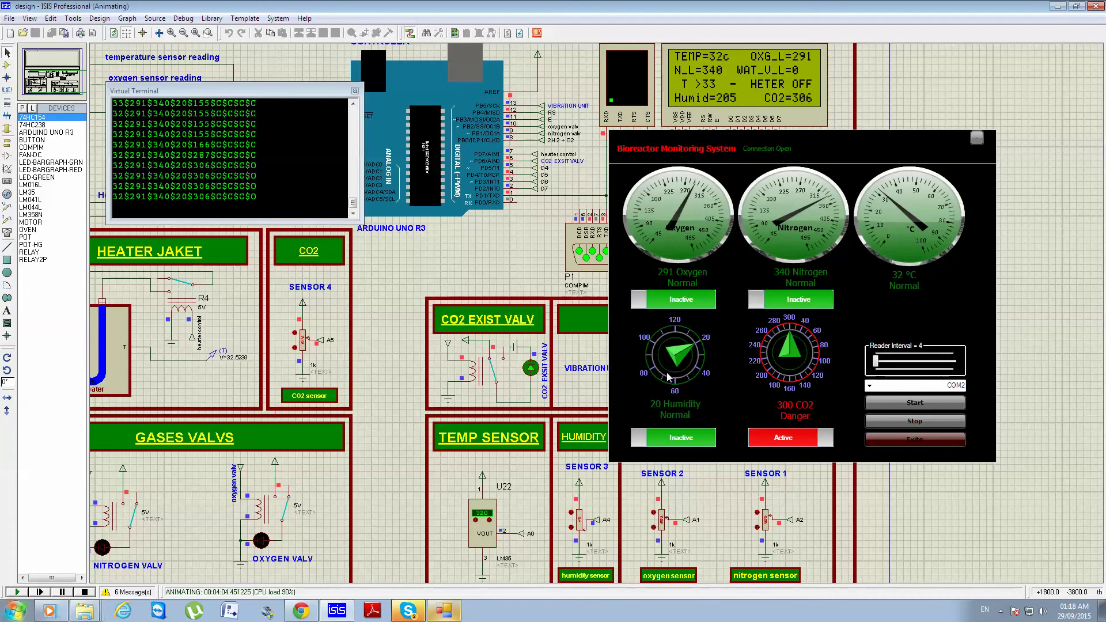
click(294, 348)
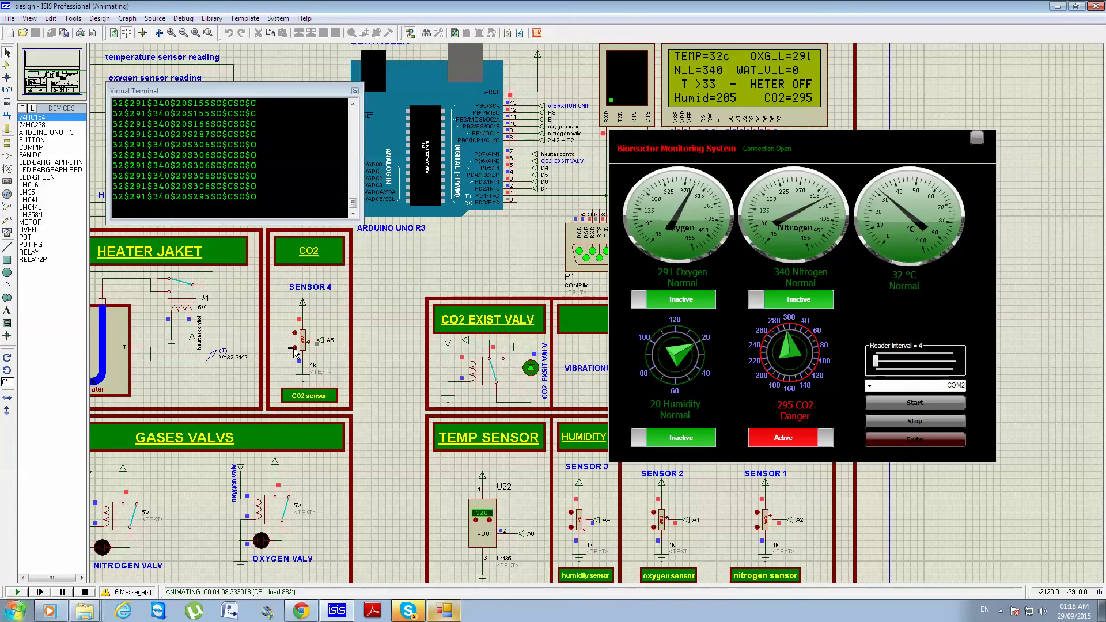
click(295, 349)
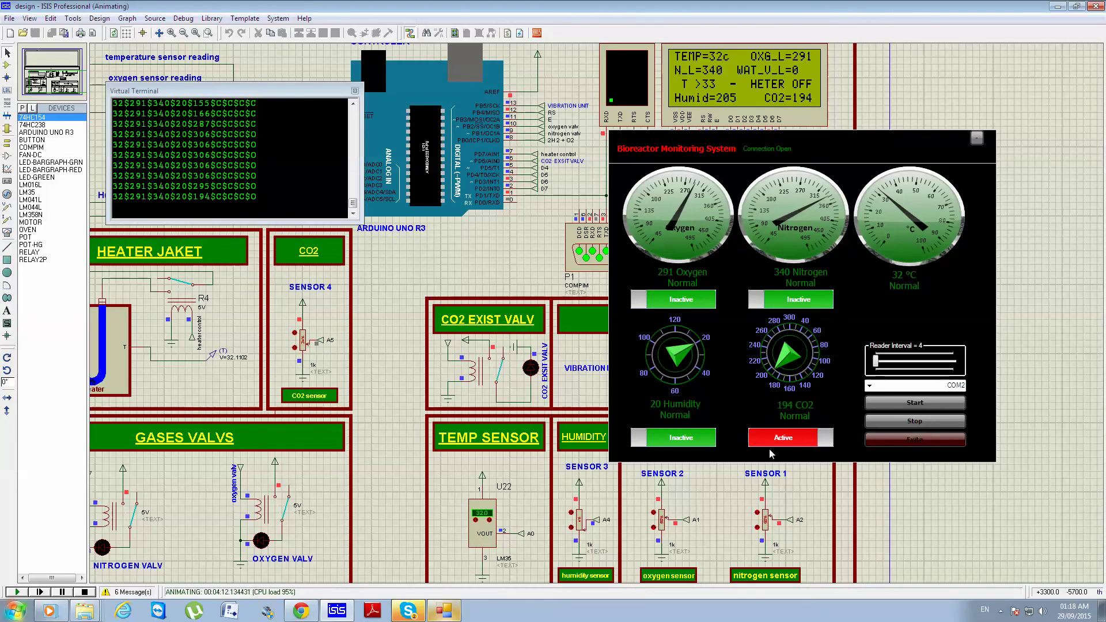
- Stop the serial reading on COM2 in the Bioreactor Monitoring System
click(929, 425)
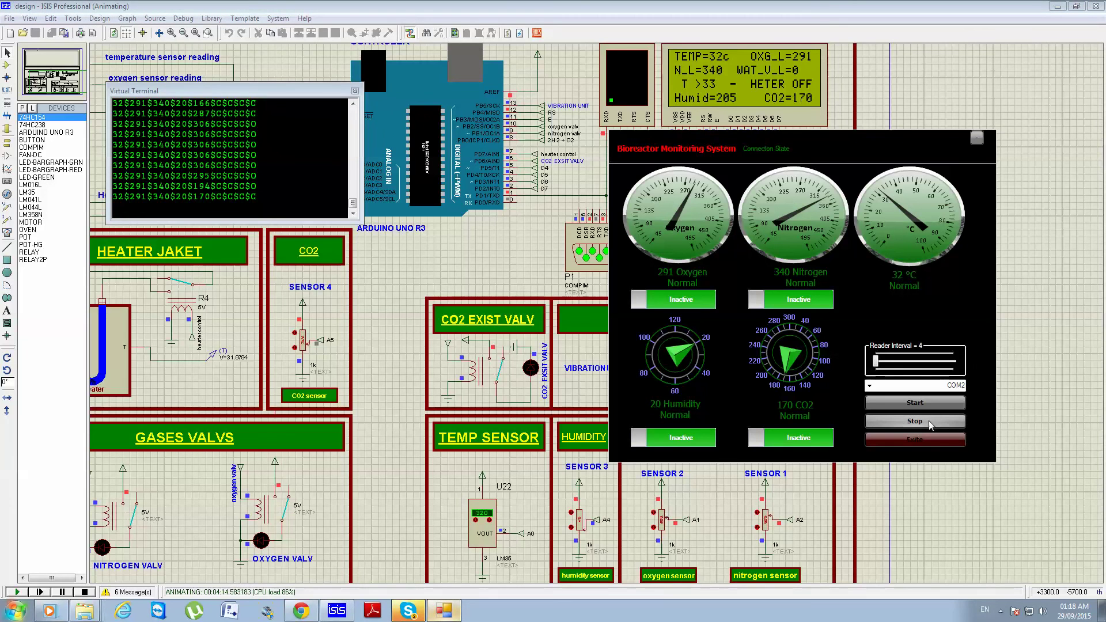